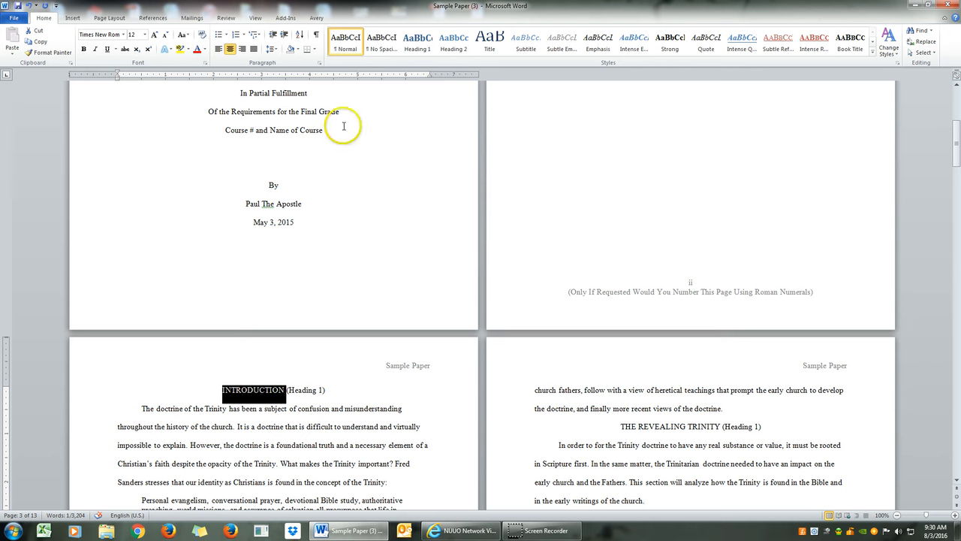
# - Apply the Heading 1 style to the INTRODUCTION title, keeping the title text selected
pyautogui.click(418, 41)
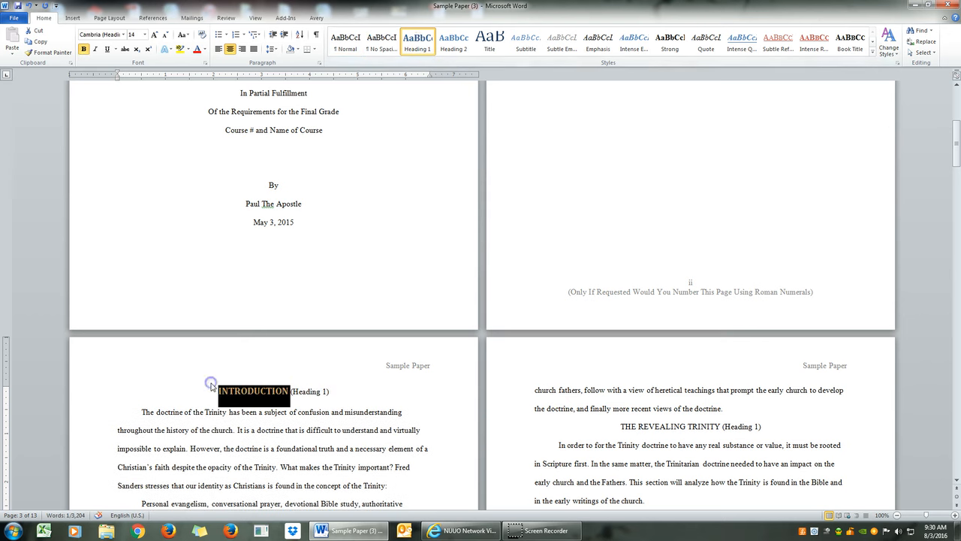
pyautogui.click(253, 393)
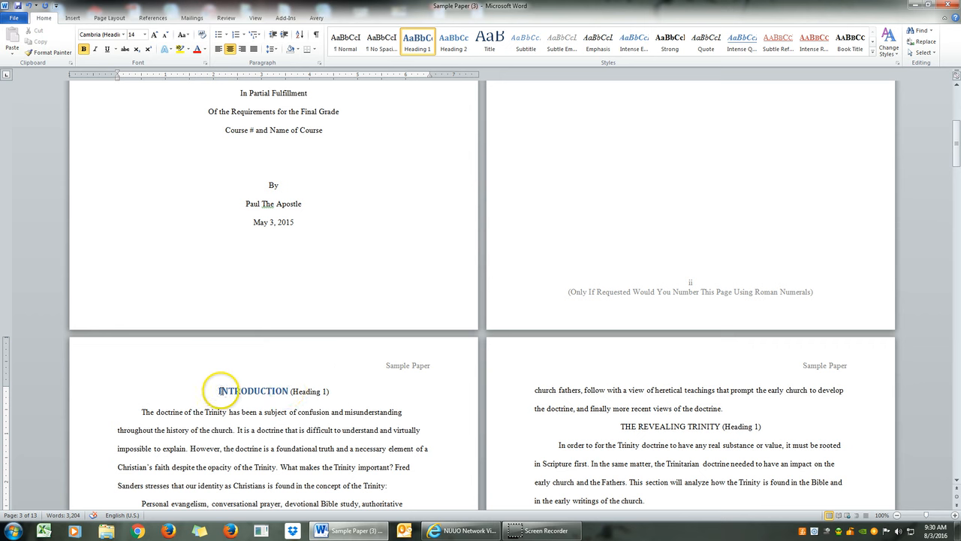
pyautogui.moveTo(233, 391); pyautogui.dragTo(277, 388)
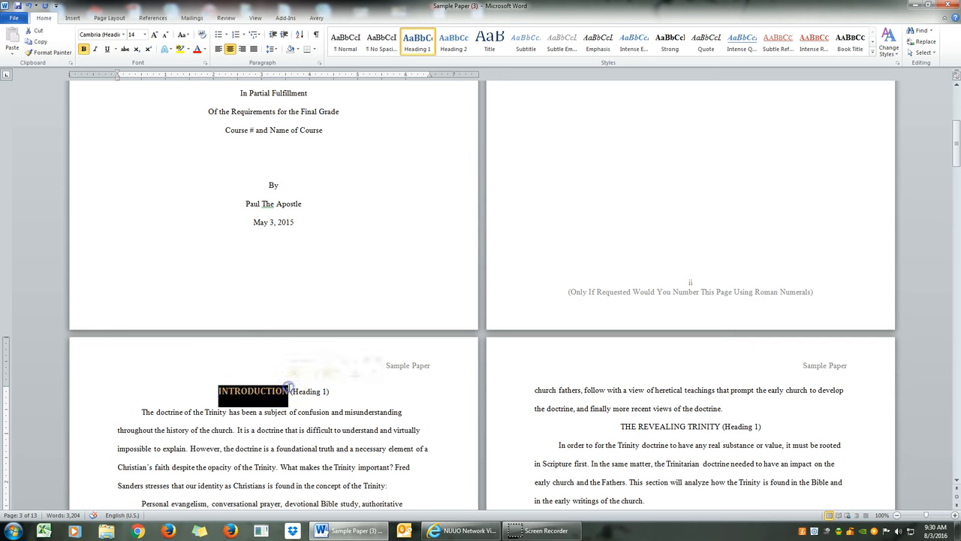
# - Modify the Heading 1 style to use Times New Roman at 12 pt
pyautogui.rightClick(419, 40)
pyautogui.click(433, 56)
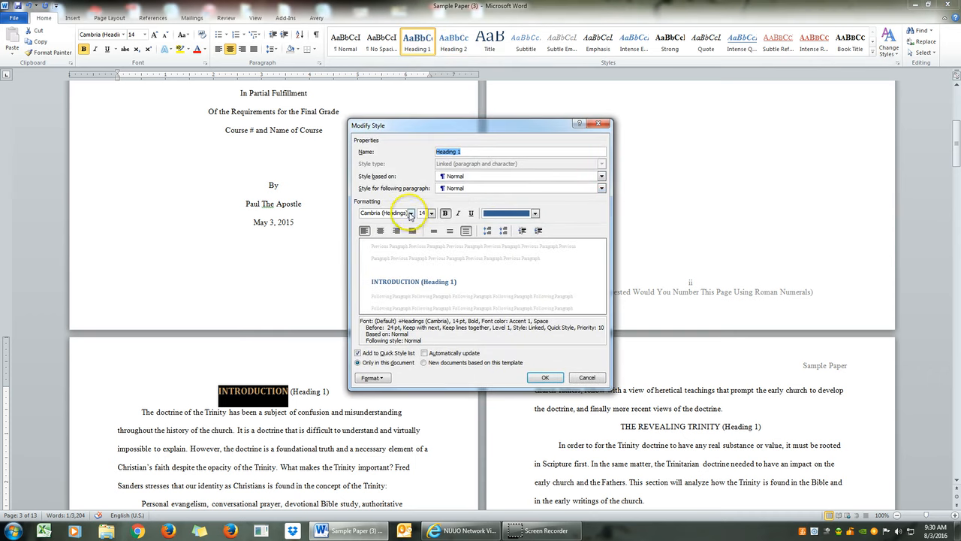
pyautogui.click(411, 213)
pyautogui.click(404, 248)
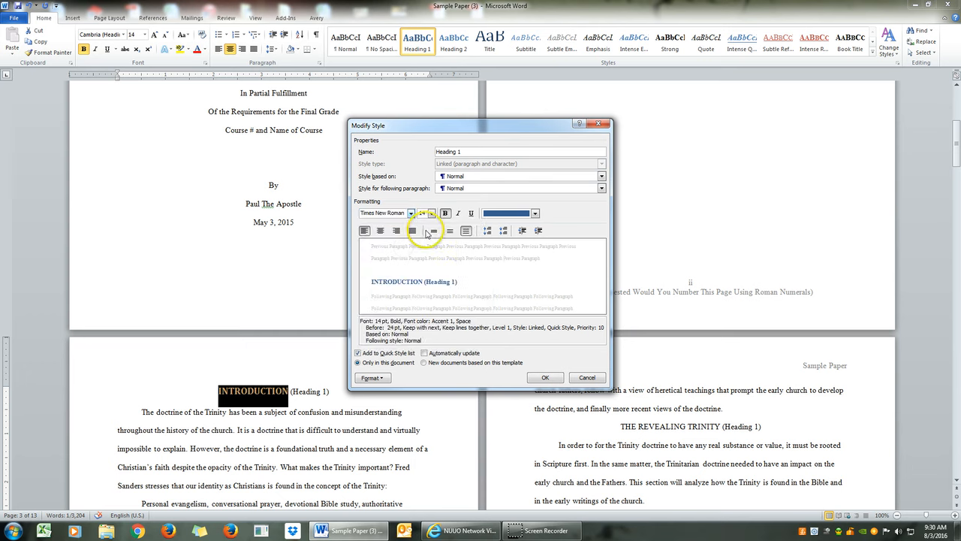
pyautogui.click(432, 213)
pyautogui.click(426, 250)
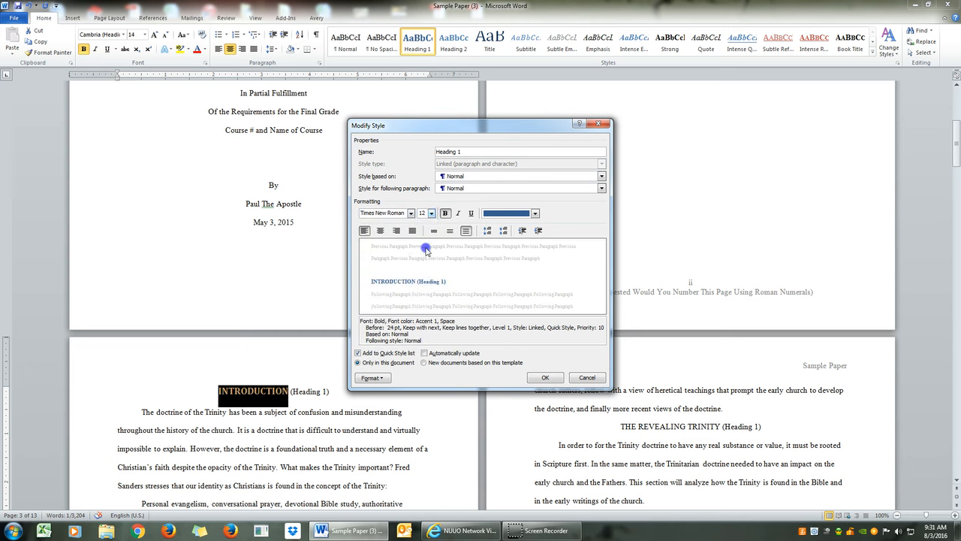
# - Give the Heading 1 style an automatic font color, no bold and centered alignment, and save the style changes
pyautogui.click(535, 214)
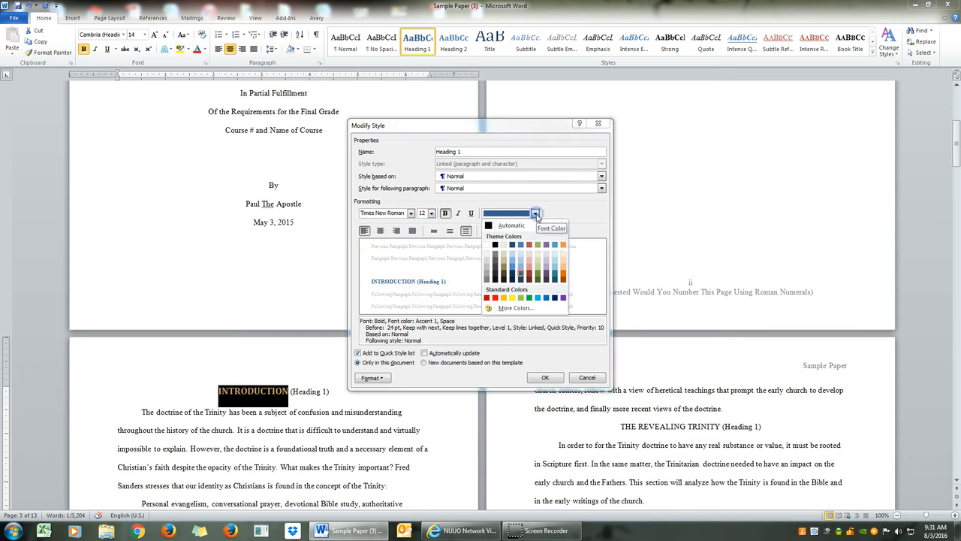
pyautogui.click(492, 229)
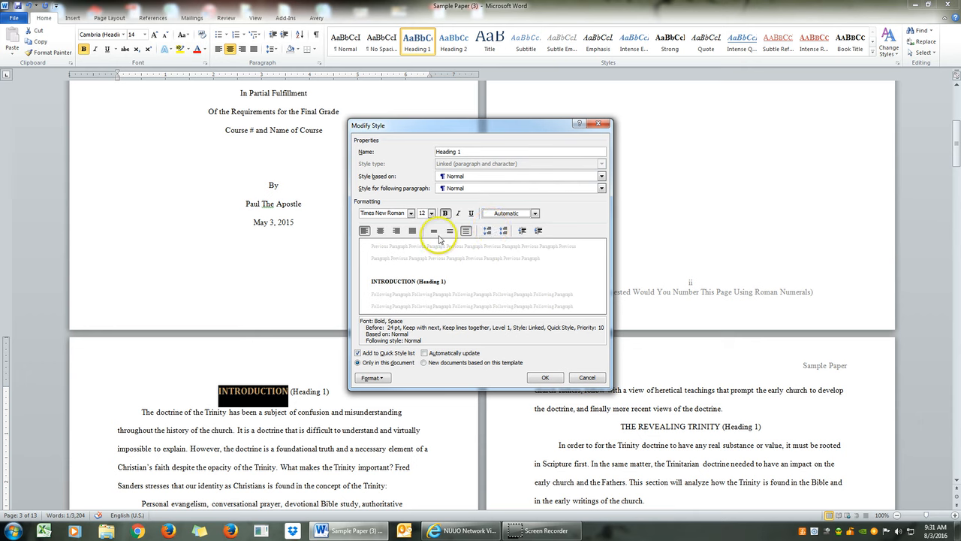
pyautogui.click(446, 214)
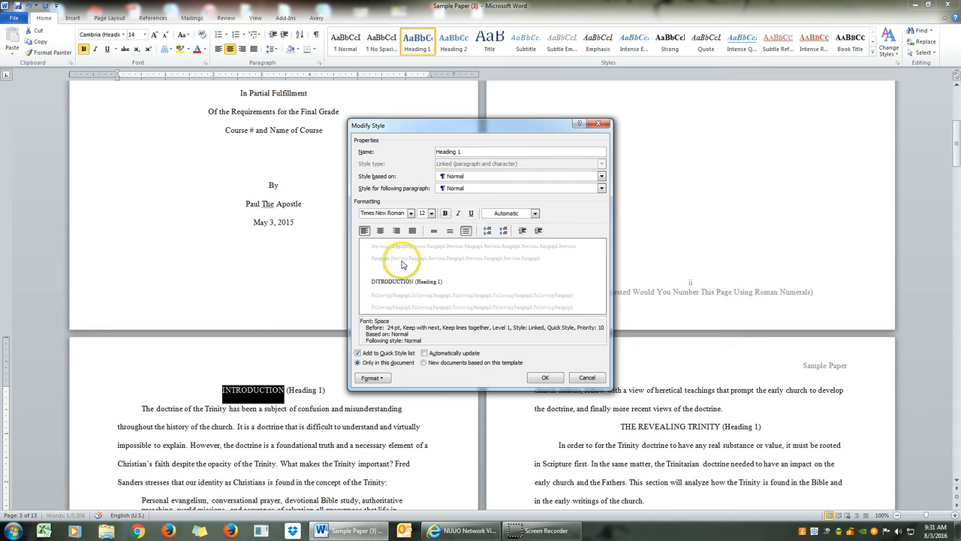
pyautogui.click(379, 233)
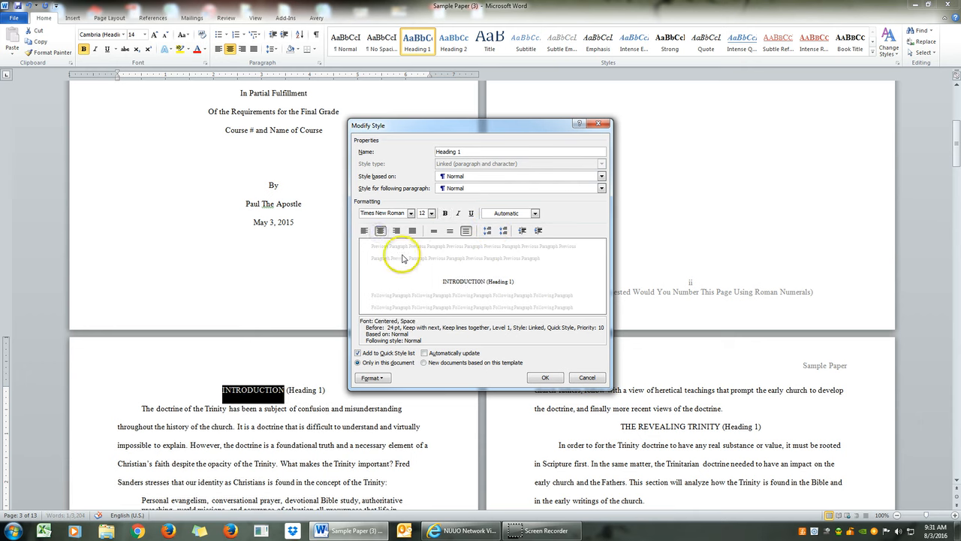
pyautogui.click(542, 378)
# - Apply the Heading 1 style to the title THE REVEALING TRINITY
pyautogui.scroll(-6, 546, 376)
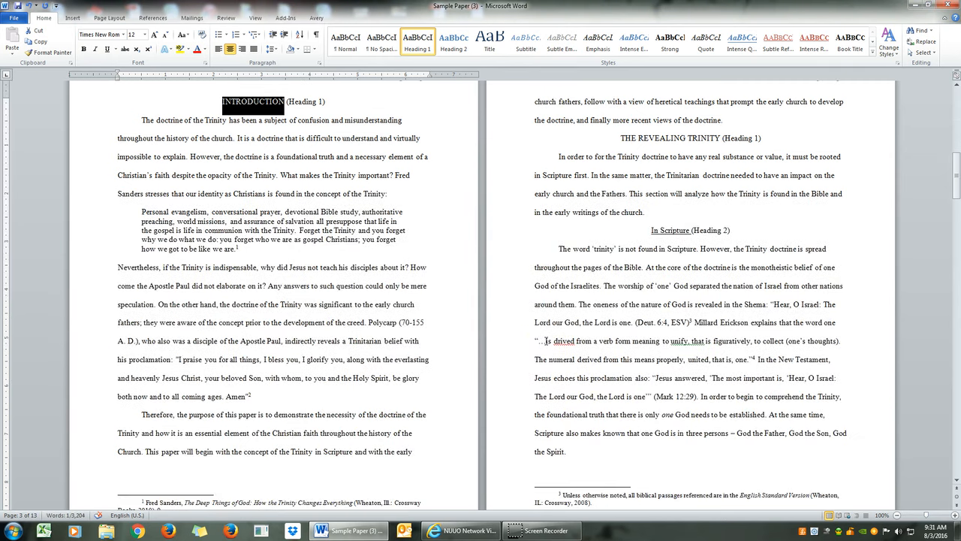
pyautogui.scroll(3, 546, 340)
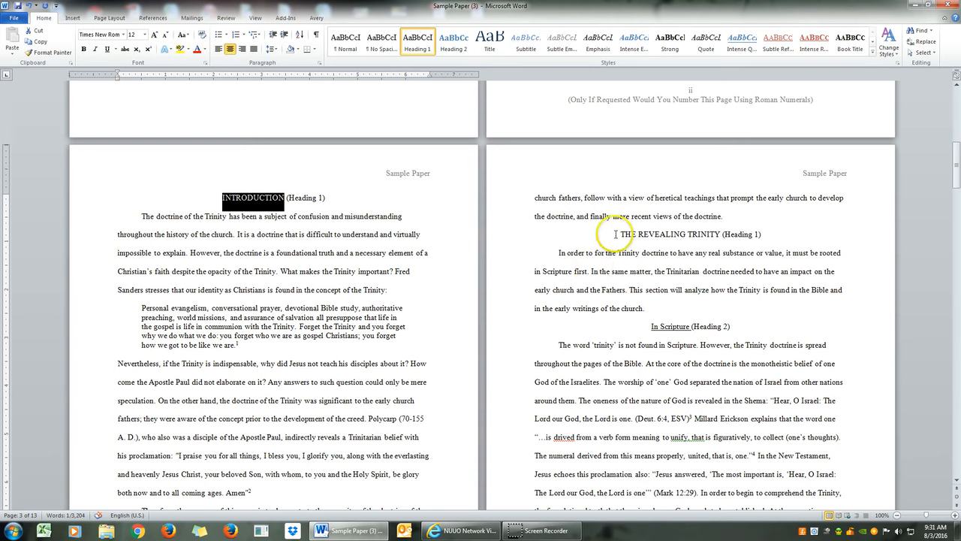
pyautogui.moveTo(620, 234); pyautogui.dragTo(721, 235)
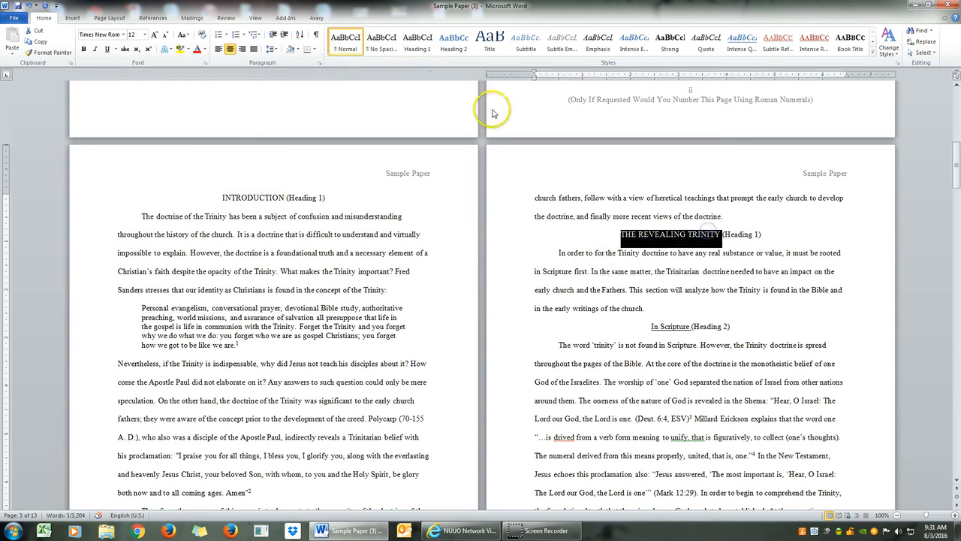
pyautogui.click(420, 42)
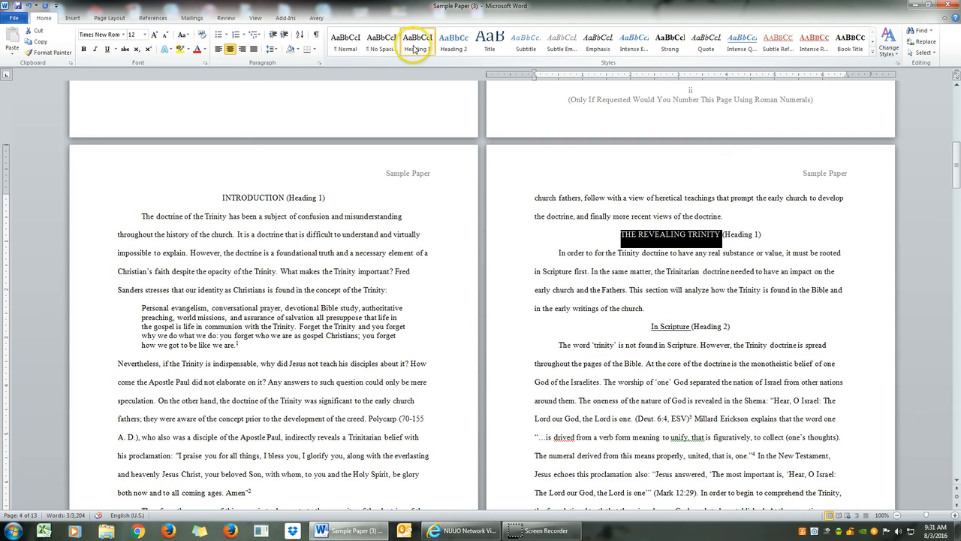
# - Apply the Heading 2 style to the In Scripture subheading and reselect its text
pyautogui.click(654, 326)
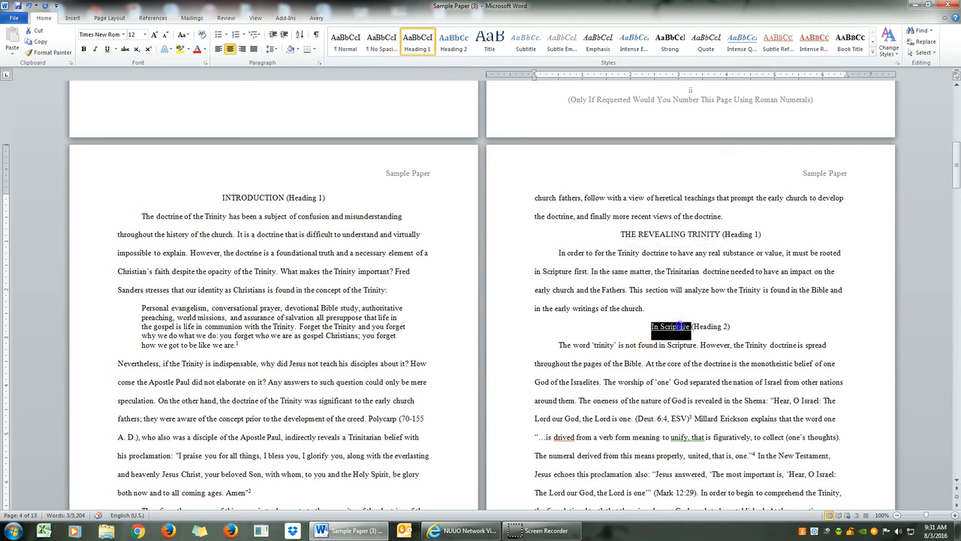
pyautogui.click(455, 42)
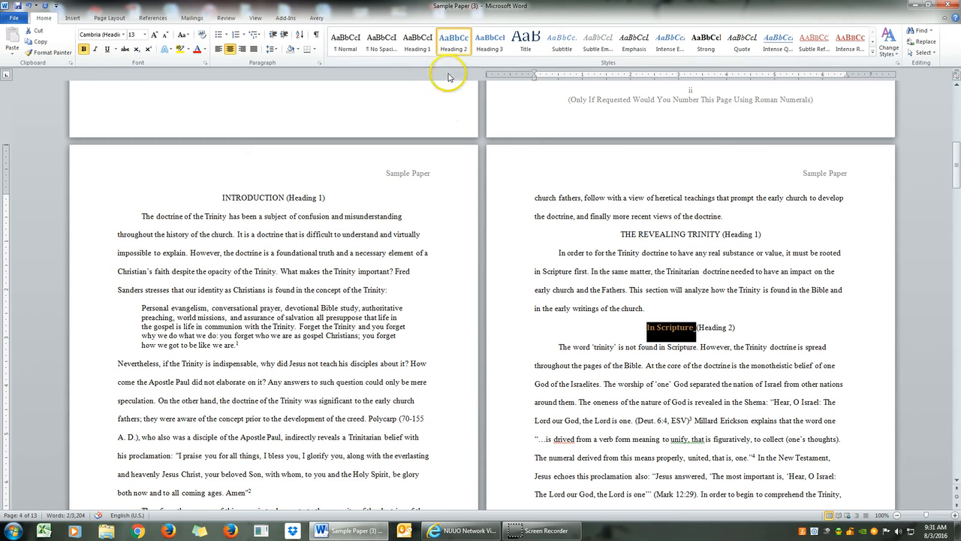
pyautogui.click(694, 328)
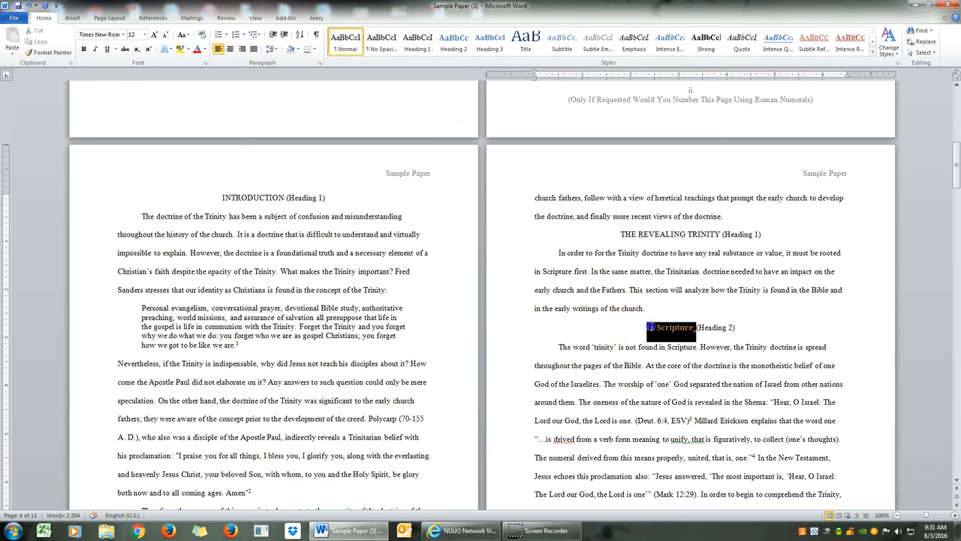
pyautogui.tripleClick(650, 326)
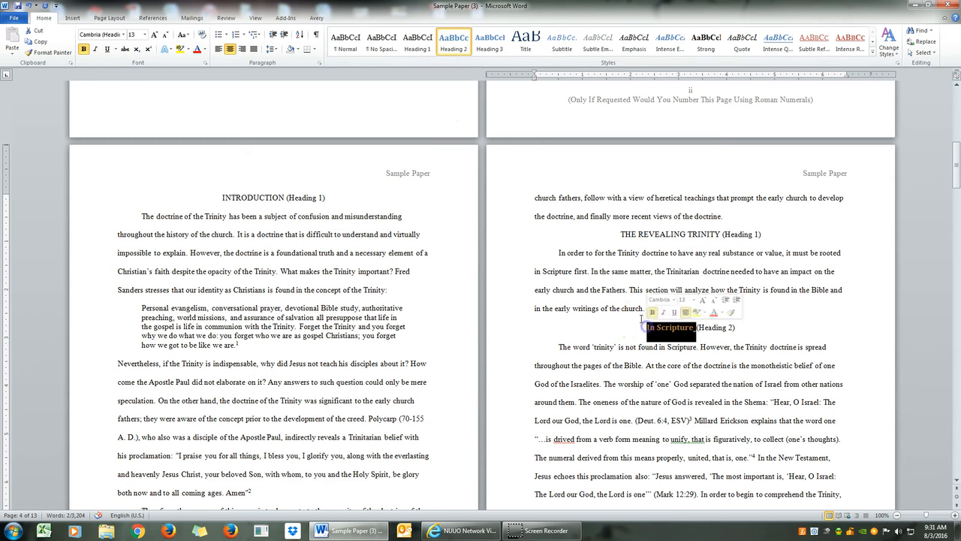
# - Modify the Heading 2 style to non-bold Times New Roman, 12 pt, with an automatic font color
pyautogui.rightClick(457, 46)
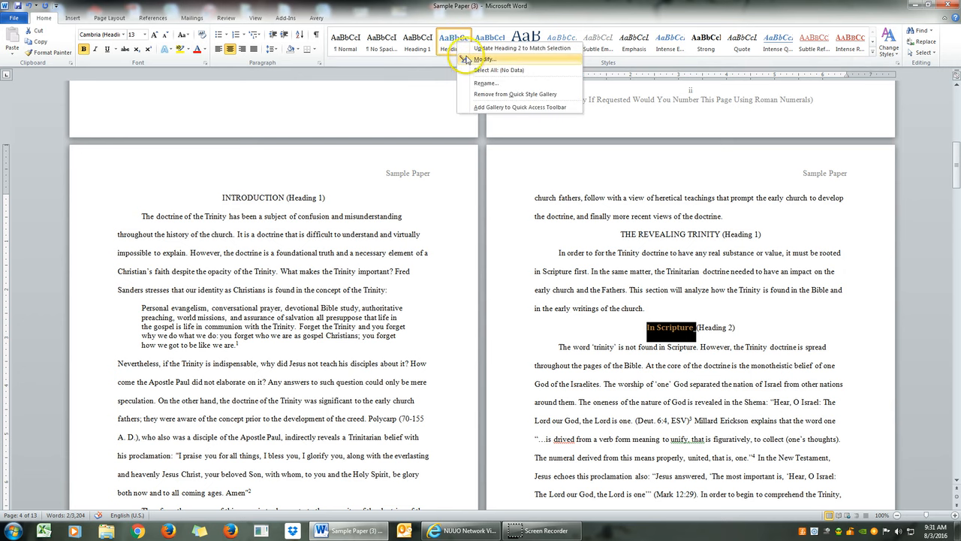
pyautogui.click(467, 59)
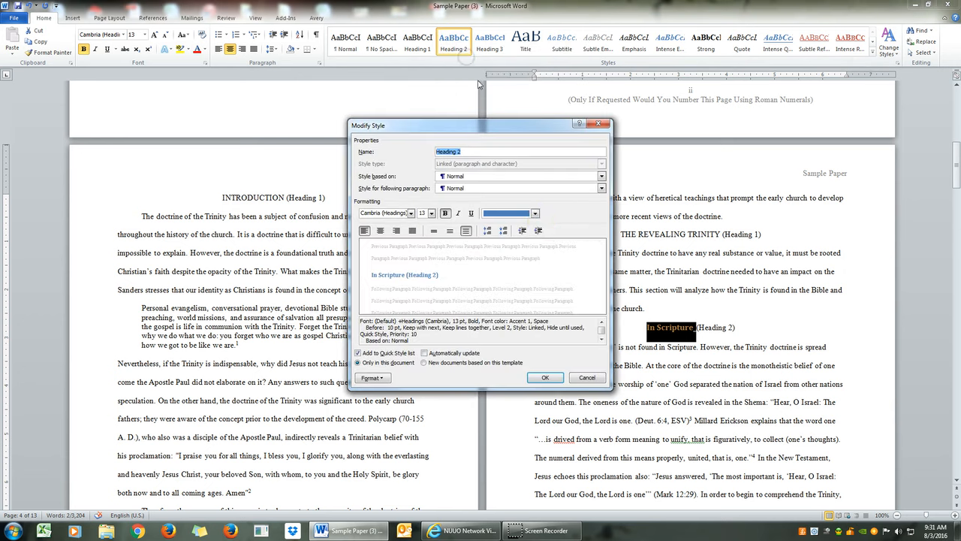
pyautogui.click(535, 214)
pyautogui.click(495, 226)
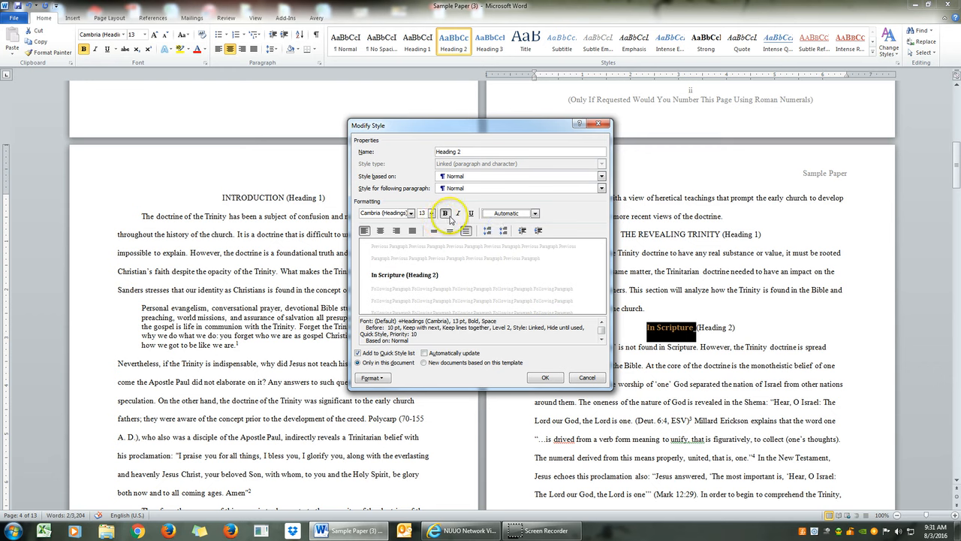
pyautogui.click(411, 213)
pyautogui.click(409, 246)
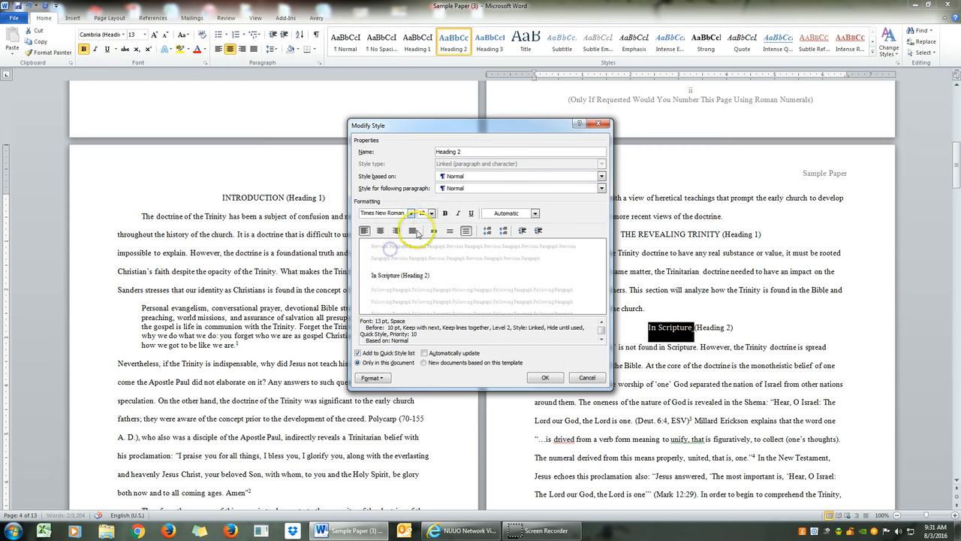
pyautogui.click(431, 214)
pyautogui.click(425, 250)
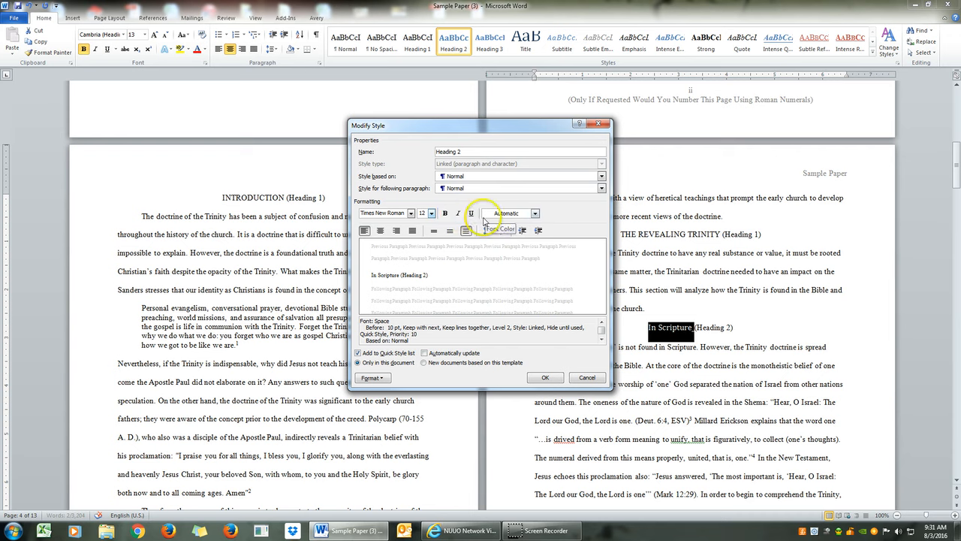
# - Center and underline the Heading 2 style and save the style changes
pyautogui.click(381, 233)
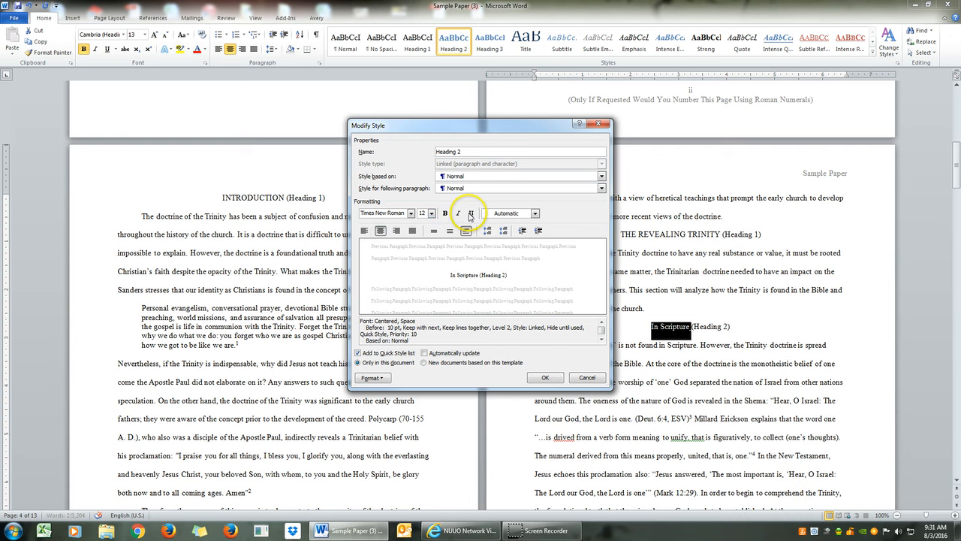
pyautogui.click(546, 378)
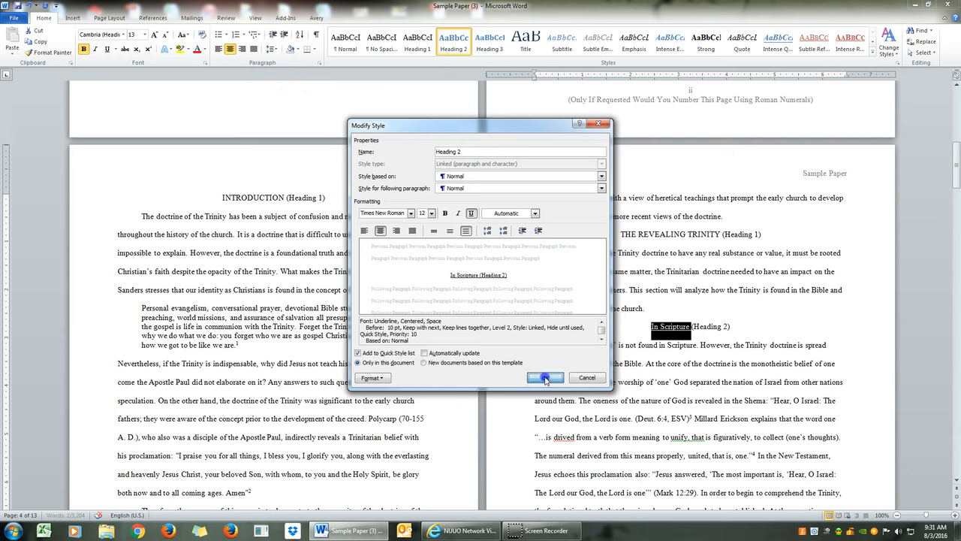
pyautogui.click(591, 333)
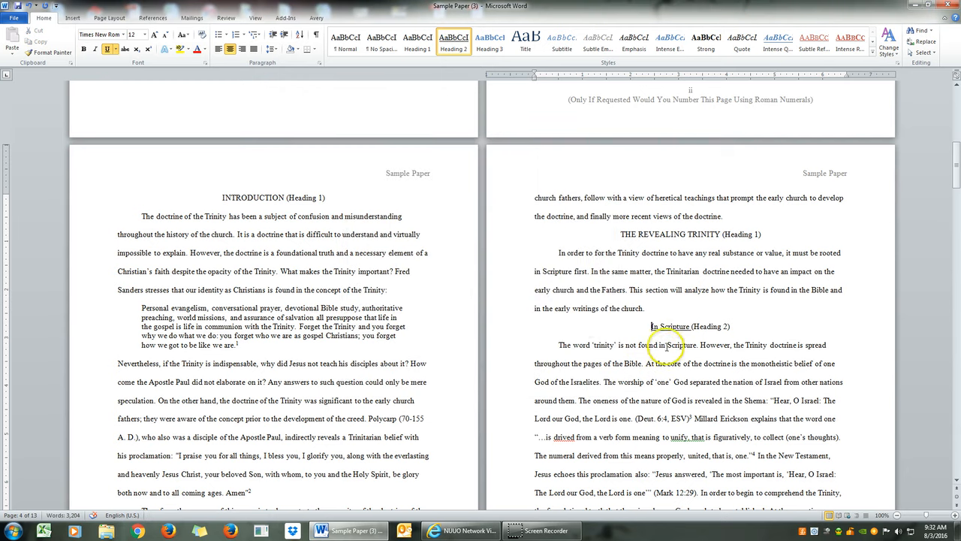
# - Apply the Heading 1 style to the title THE NECESSARY TRINITY
pyautogui.scroll(-10, 667, 347)
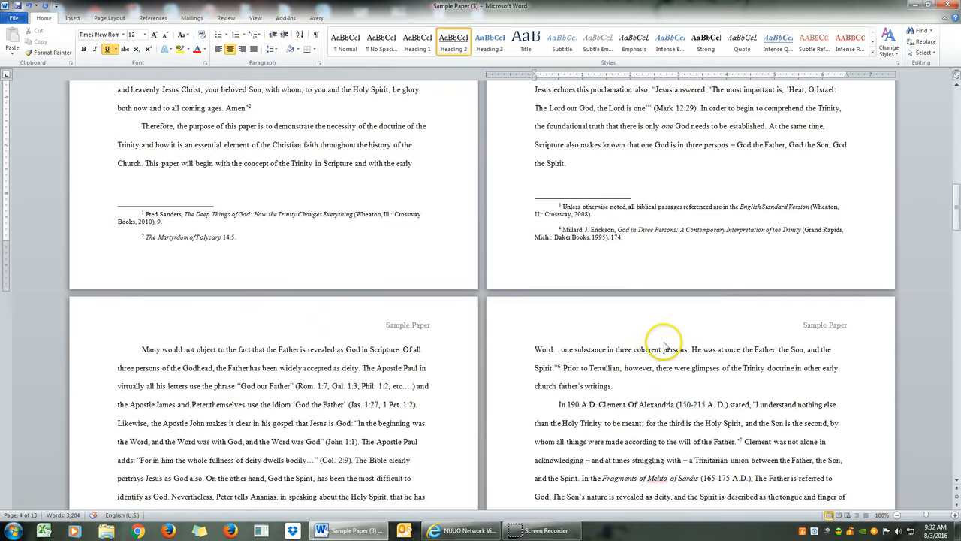
pyautogui.scroll(-10, 665, 347)
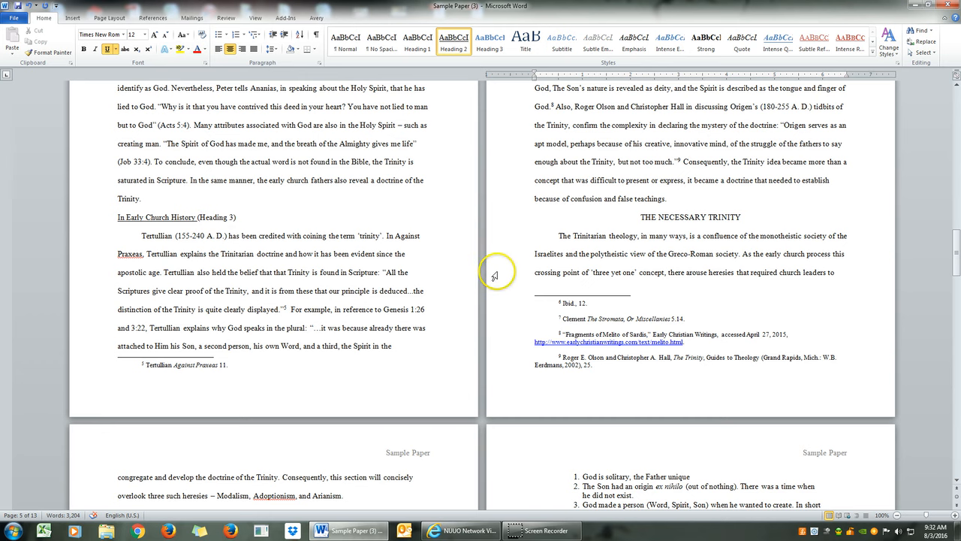
pyautogui.scroll(2, 494, 277)
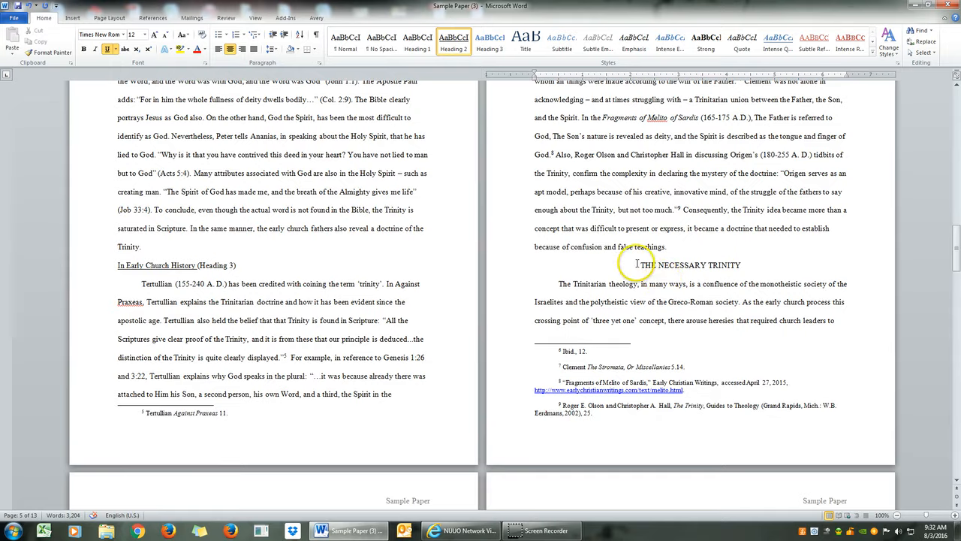
pyautogui.scroll(3, 637, 264)
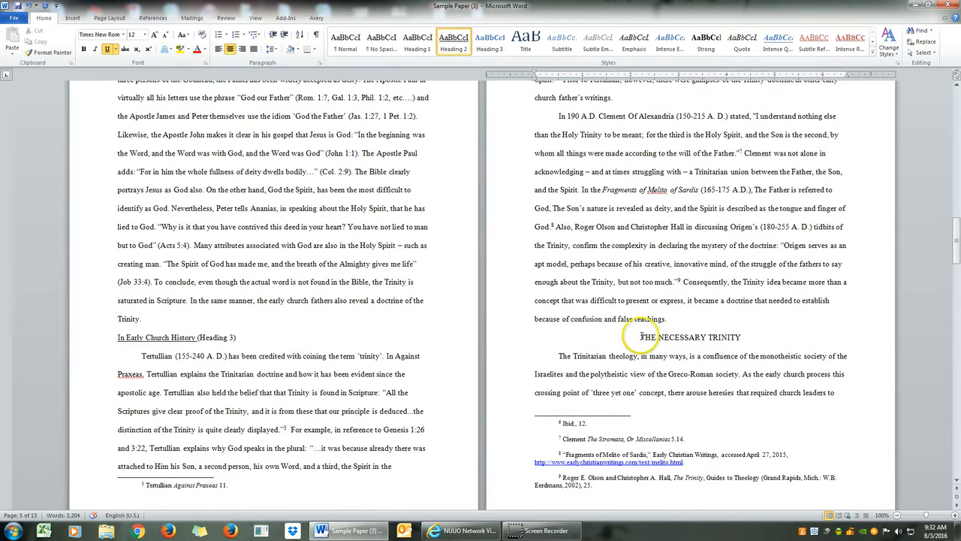
pyautogui.moveTo(641, 337); pyautogui.dragTo(738, 338)
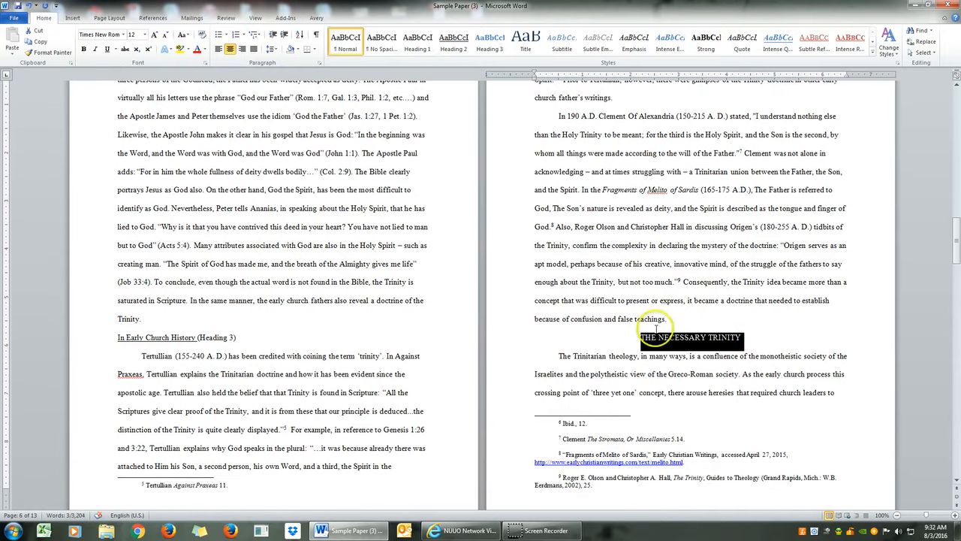
pyautogui.click(417, 43)
# - Apply the Heading 2 style to the Against Heresies subheading
pyautogui.scroll(-8, 549, 322)
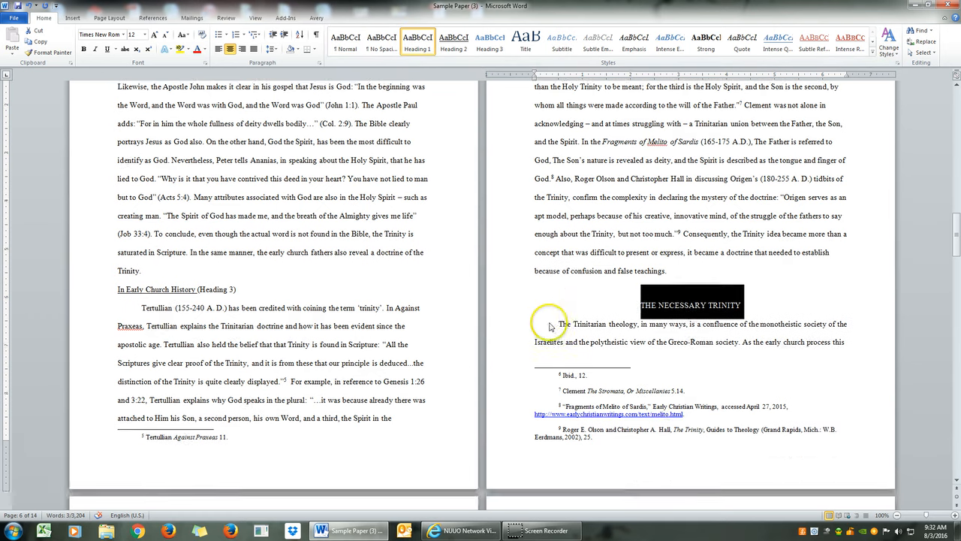
pyautogui.click(281, 221)
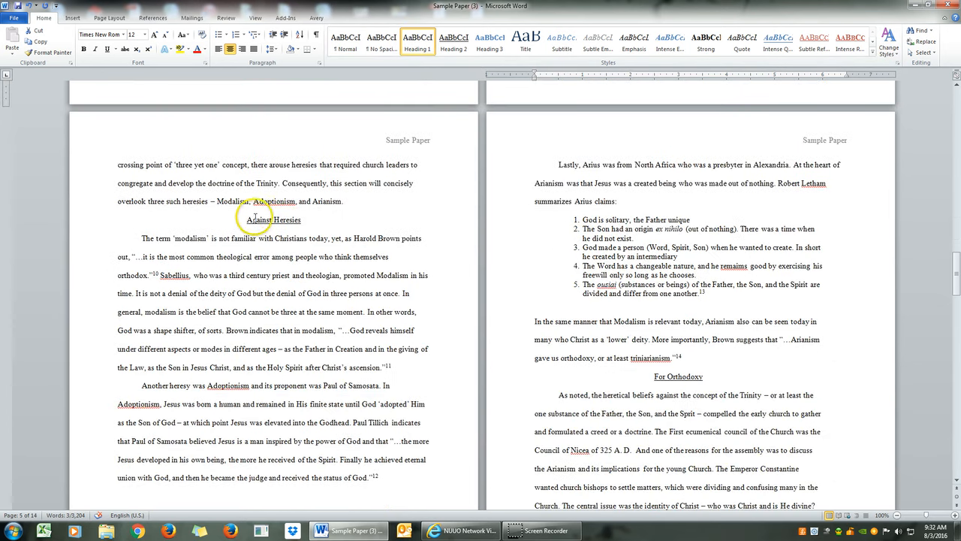
pyautogui.moveTo(264, 219); pyautogui.dragTo(301, 220)
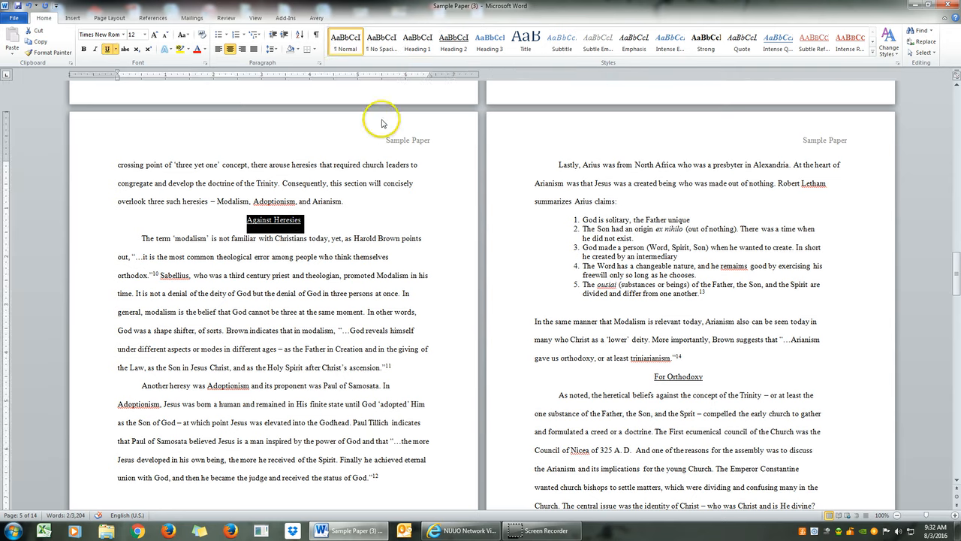
pyautogui.click(451, 47)
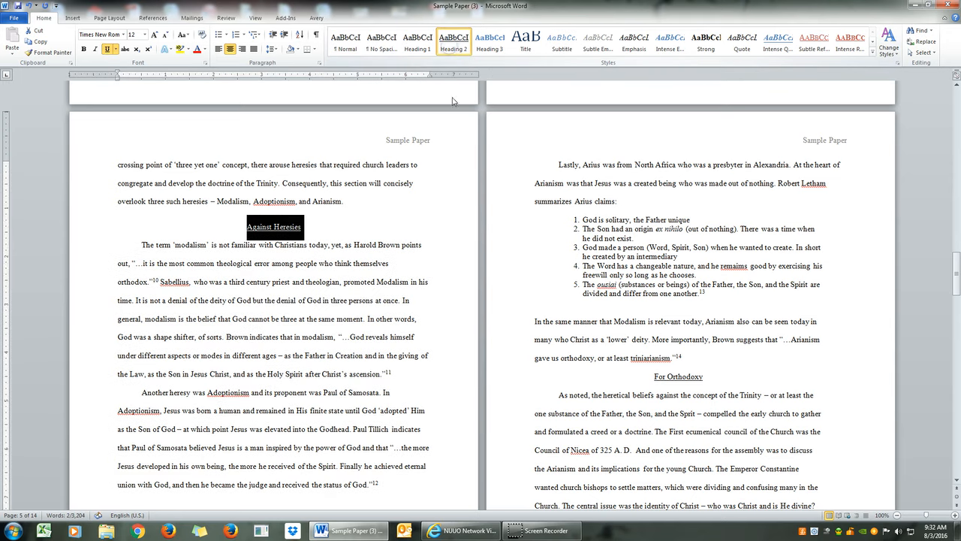
# - Apply the Heading 2 style to the For Orthodoxy subheading
pyautogui.click(453, 200)
pyautogui.scroll(-2, 453, 200)
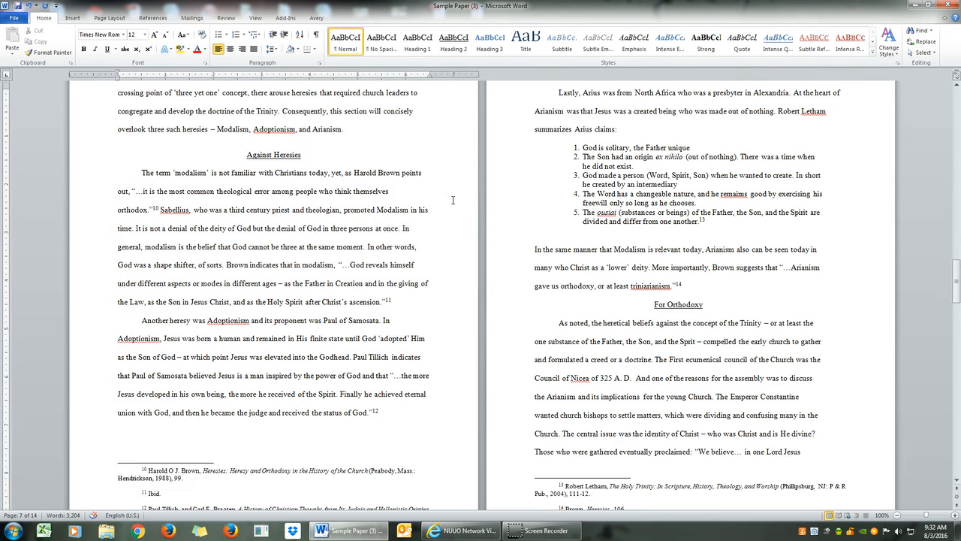
pyautogui.tripleClick(656, 304)
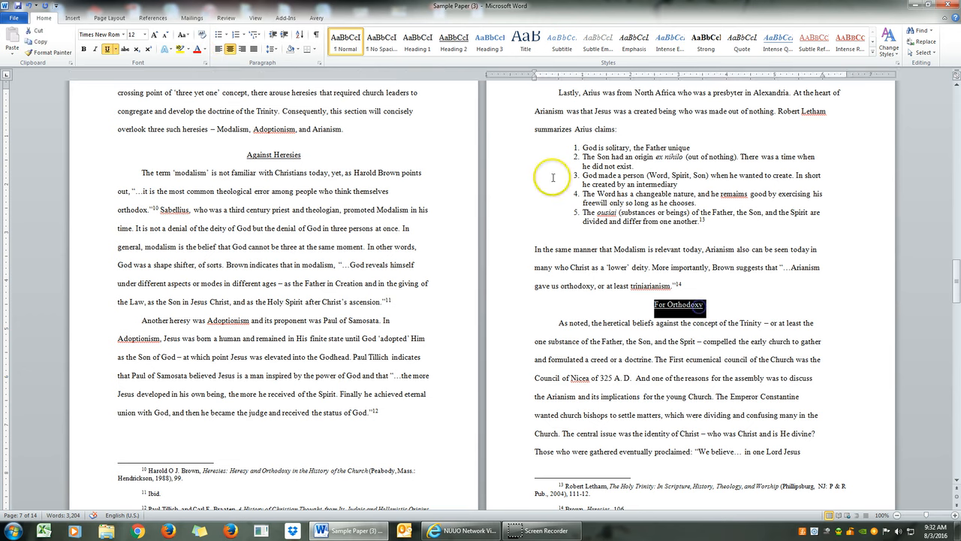
pyautogui.click(453, 50)
pyautogui.click(591, 326)
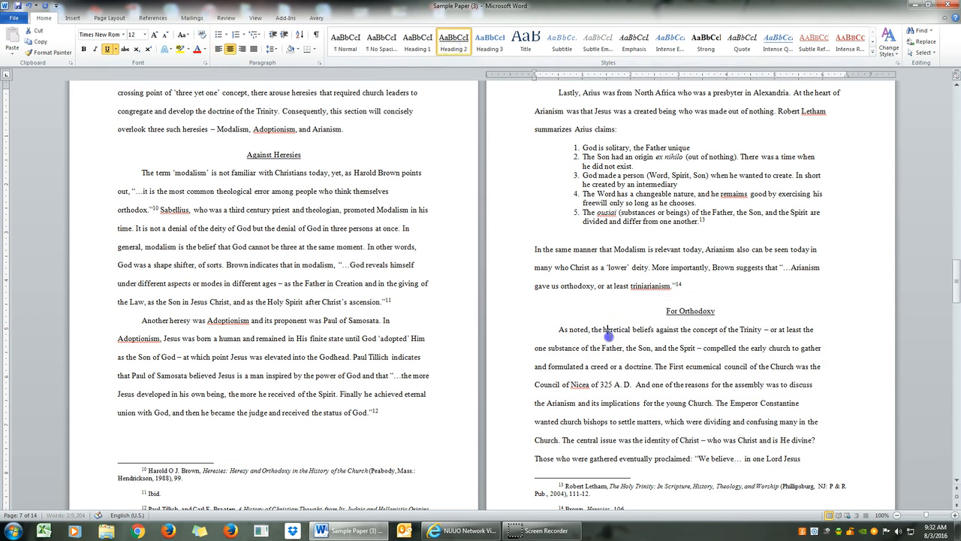
# - Apply the Heading 1 style to the title THE ENDURING TRINITY
pyautogui.scroll(-10, 610, 337)
pyautogui.scroll(-5, 610, 337)
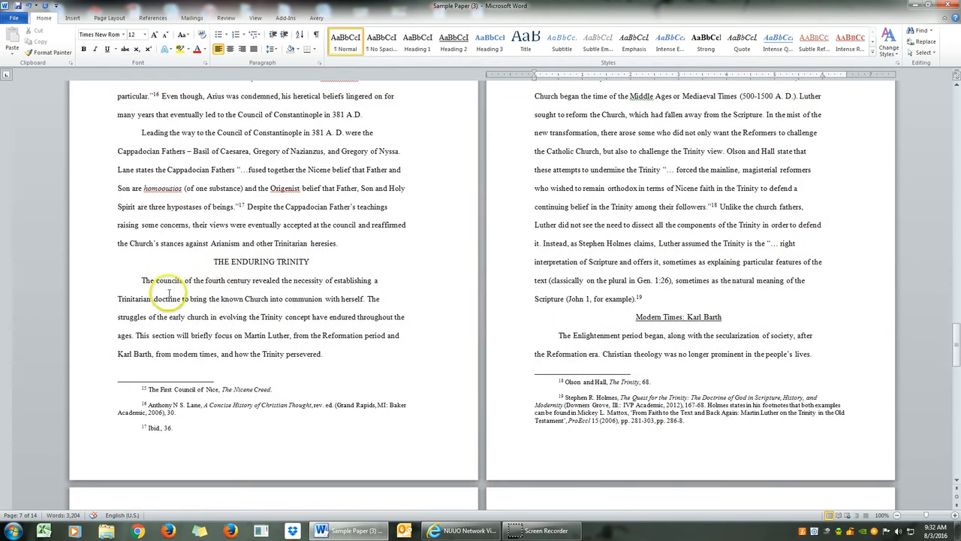
pyautogui.moveTo(272, 259); pyautogui.dragTo(309, 261)
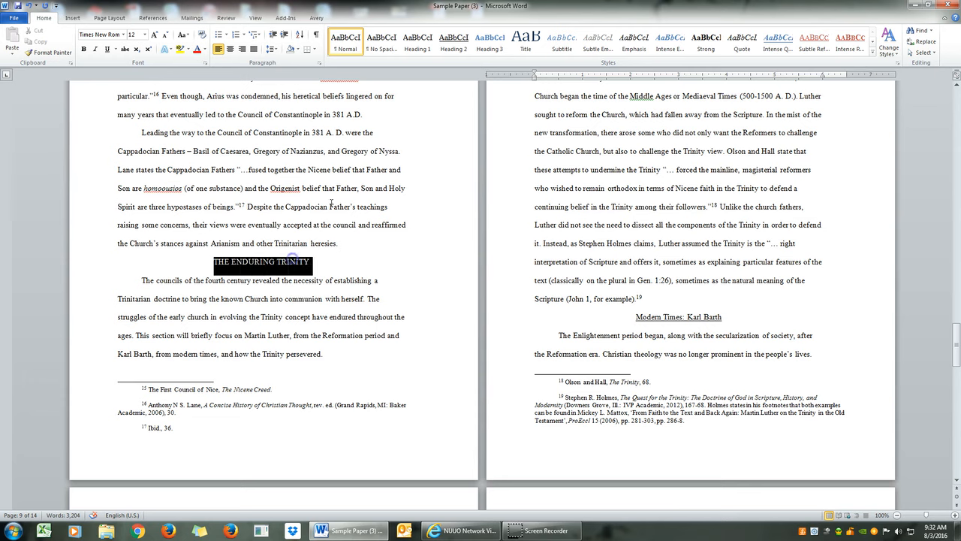
pyautogui.click(417, 42)
# - Apply the Heading 2 style to the subheading The Reformation: Martin Luther
pyautogui.scroll(2, 576, 221)
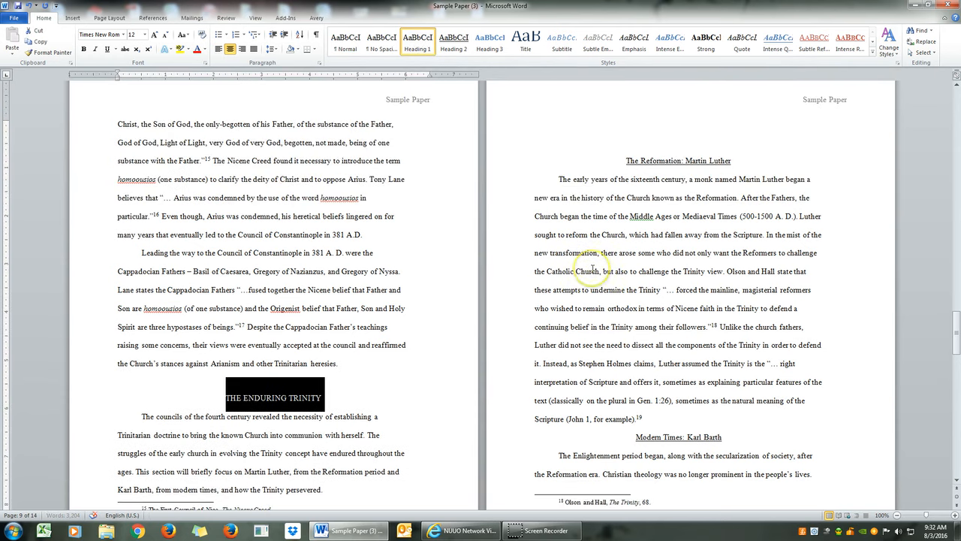
pyautogui.scroll(1, 593, 268)
pyautogui.moveTo(626, 233); pyautogui.dragTo(732, 232)
pyautogui.click(454, 41)
# - Apply the Heading 2 style to the subheading Modern Times: Karl Barth
pyautogui.scroll(-4, 571, 316)
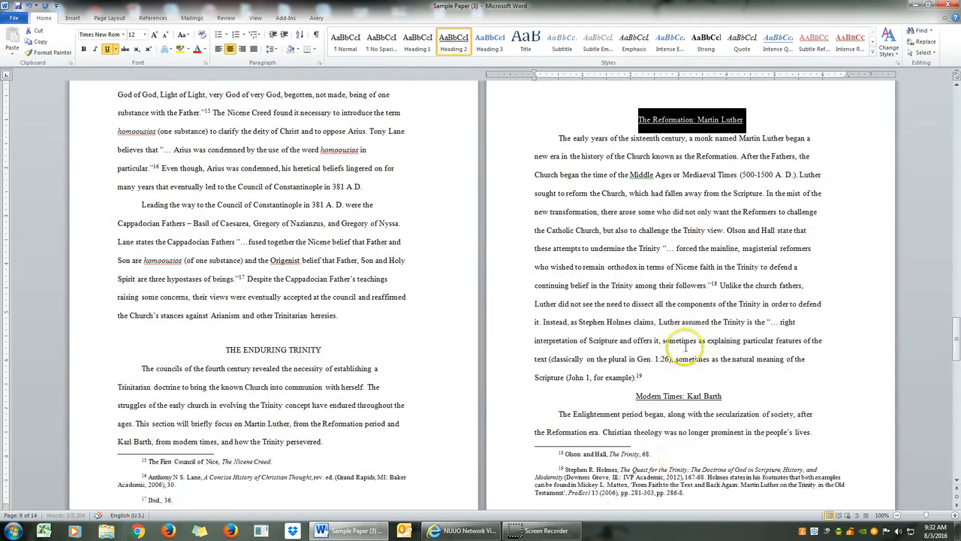
pyautogui.moveTo(635, 275); pyautogui.dragTo(723, 276)
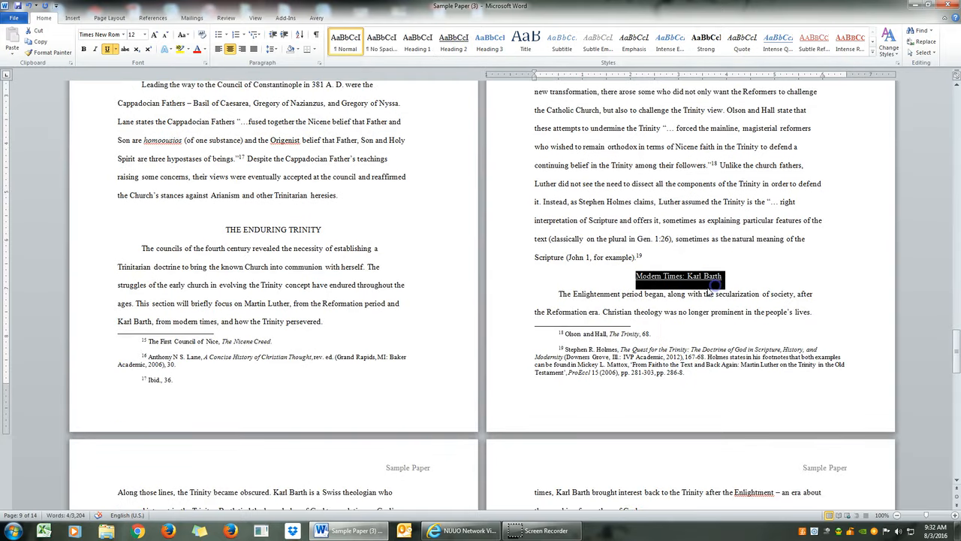
pyautogui.click(454, 46)
# - Apply the Heading 1 style to the title CONCLUSION
pyautogui.scroll(-7, 489, 365)
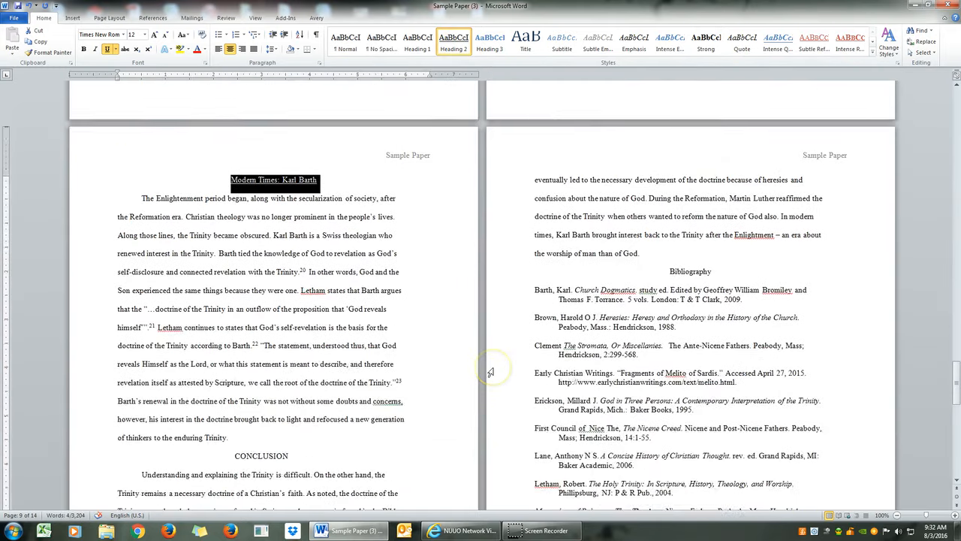
pyautogui.doubleClick(270, 312)
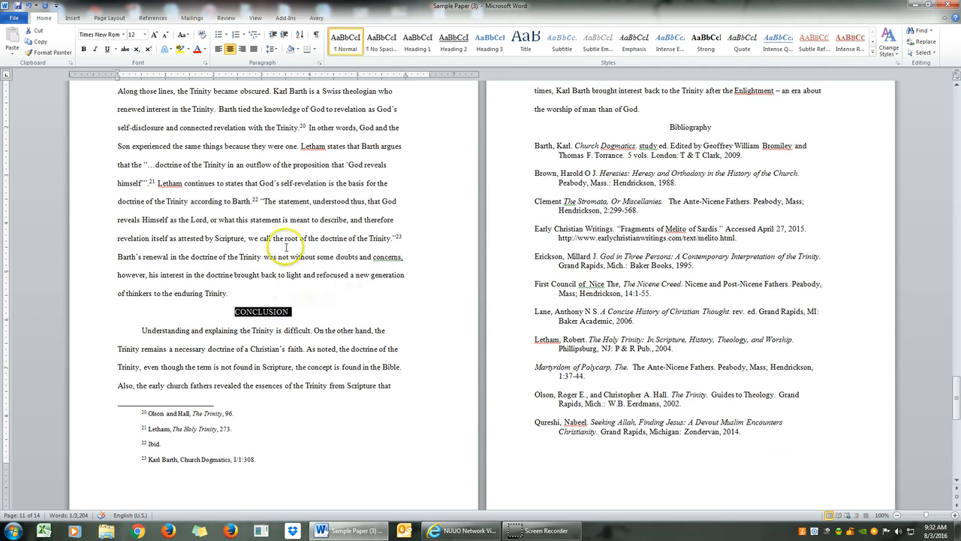
pyautogui.click(424, 44)
# - Insert a Next Page section break on the Table of Contents page, ahead of the INTRODUCTION page
pyautogui.scroll(10, 451, 278)
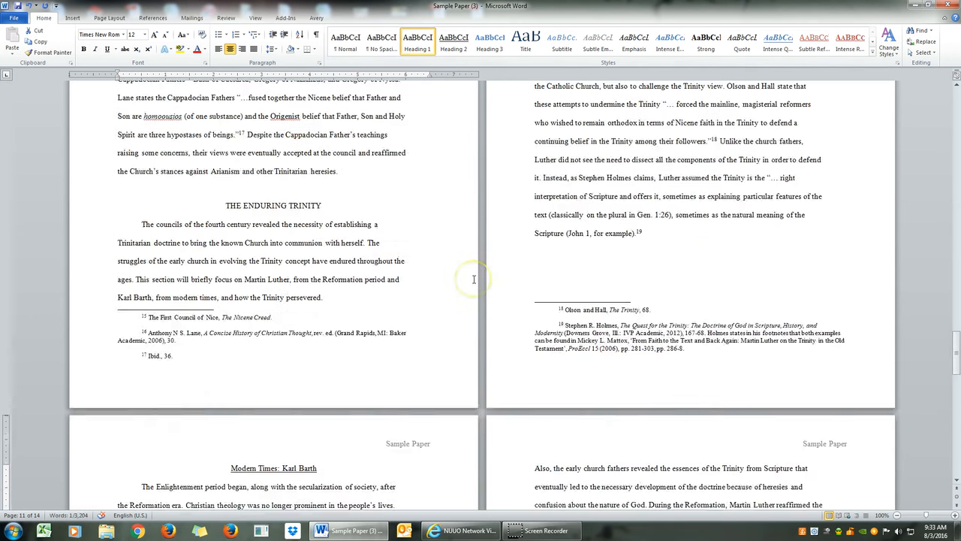
pyautogui.scroll(15, 474, 279)
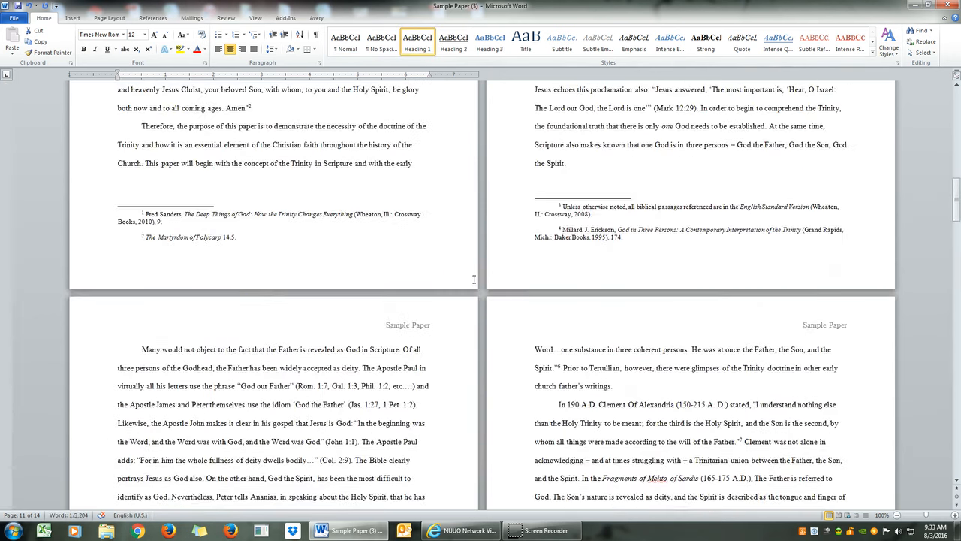
pyautogui.scroll(8, 474, 279)
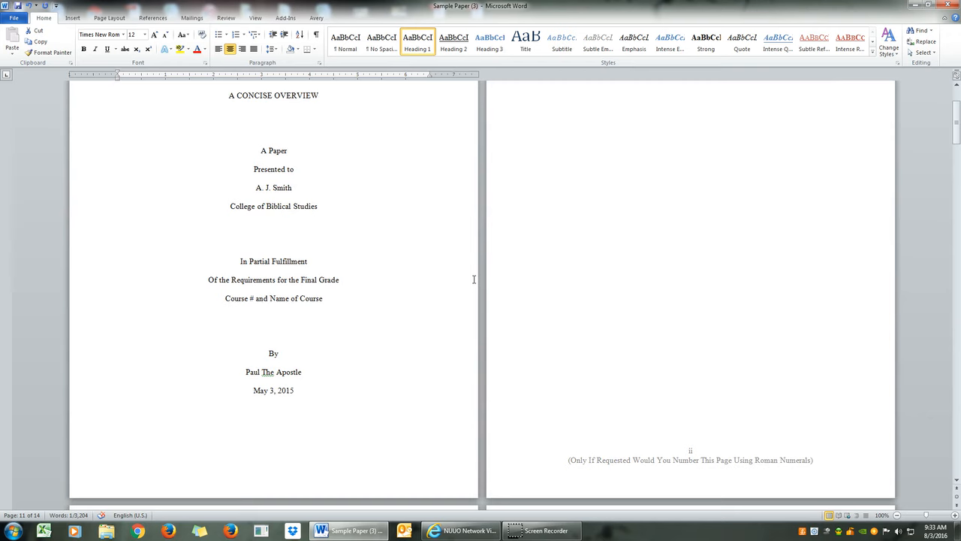
pyautogui.scroll(-6, 474, 280)
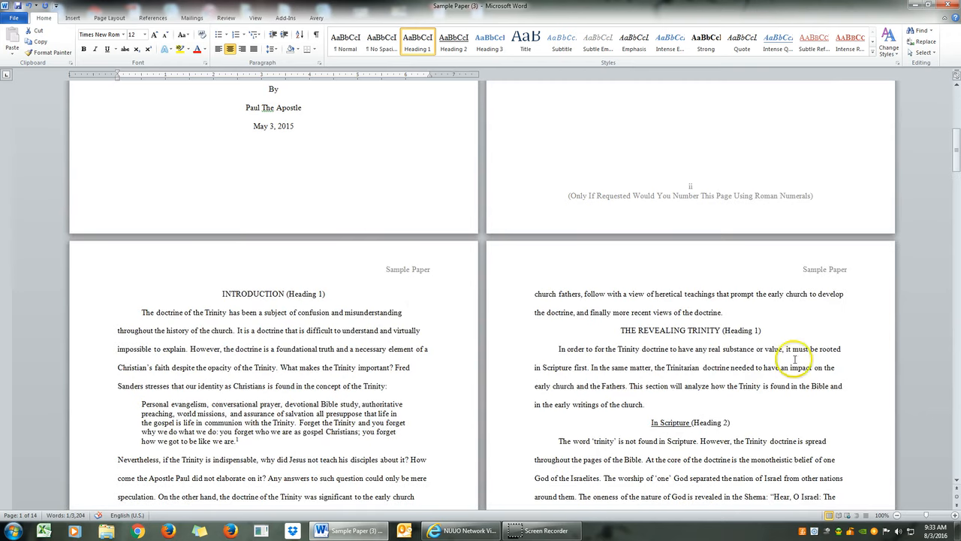
pyautogui.scroll(1, 684, 312)
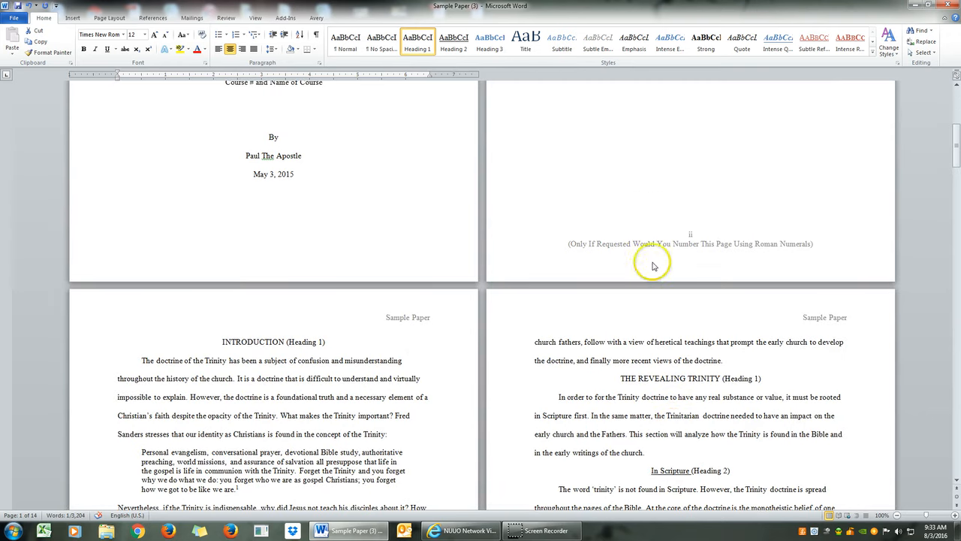
pyautogui.click(682, 209)
pyautogui.scroll(-6, 707, 302)
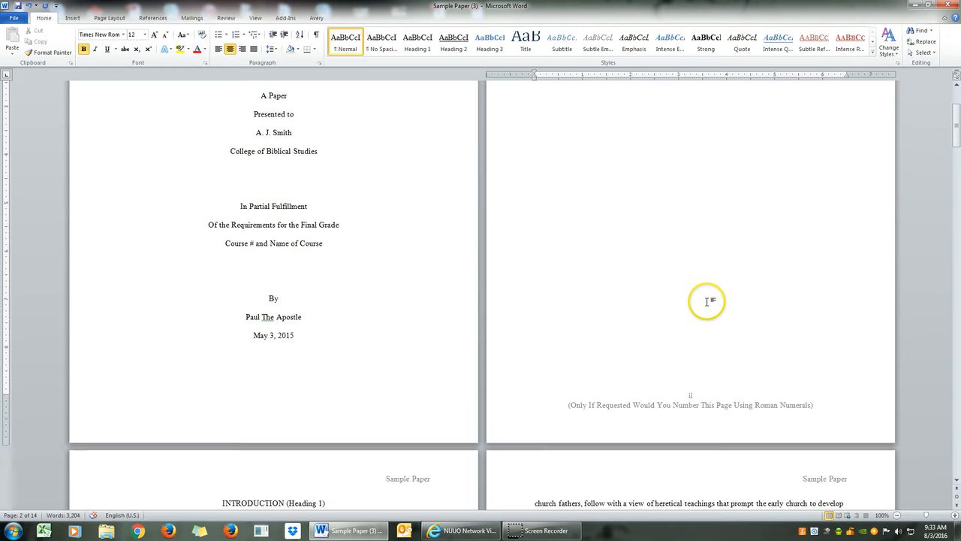
pyautogui.click(691, 204)
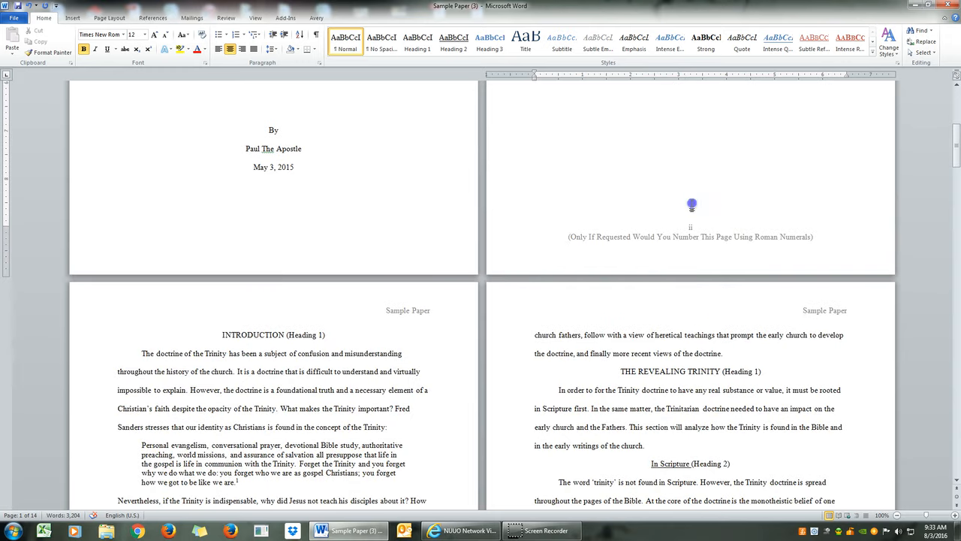
pyautogui.scroll(7, 787, 242)
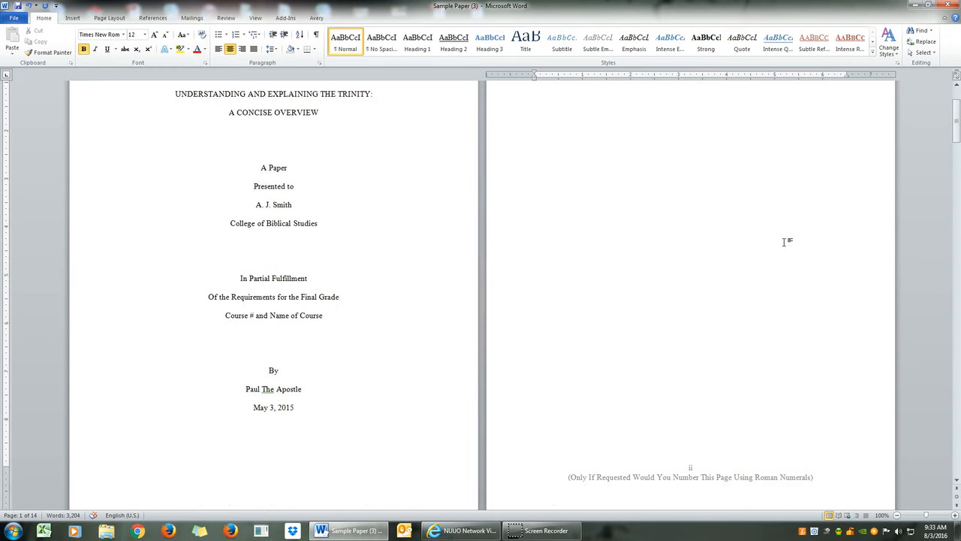
pyautogui.scroll(-3, 786, 242)
pyautogui.click(697, 392)
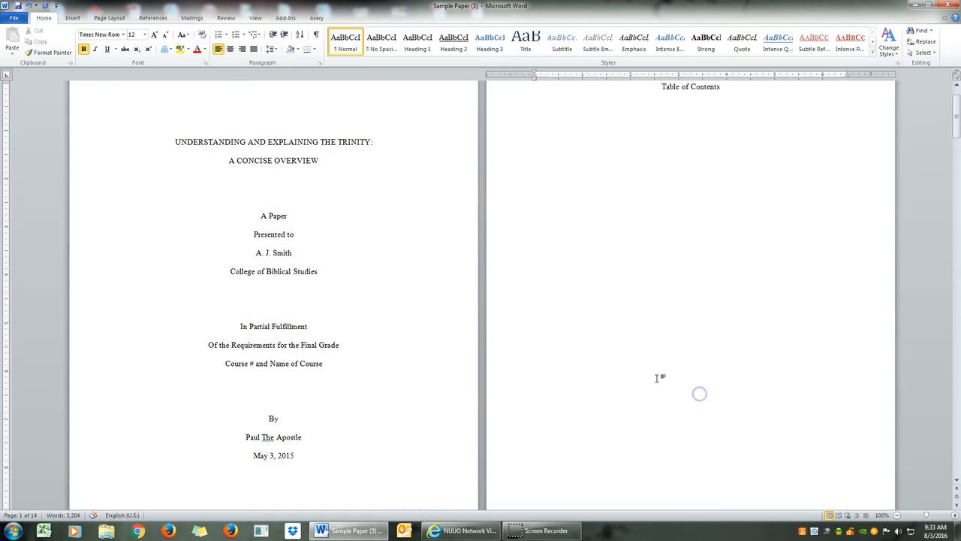
pyautogui.click(112, 21)
pyautogui.click(181, 30)
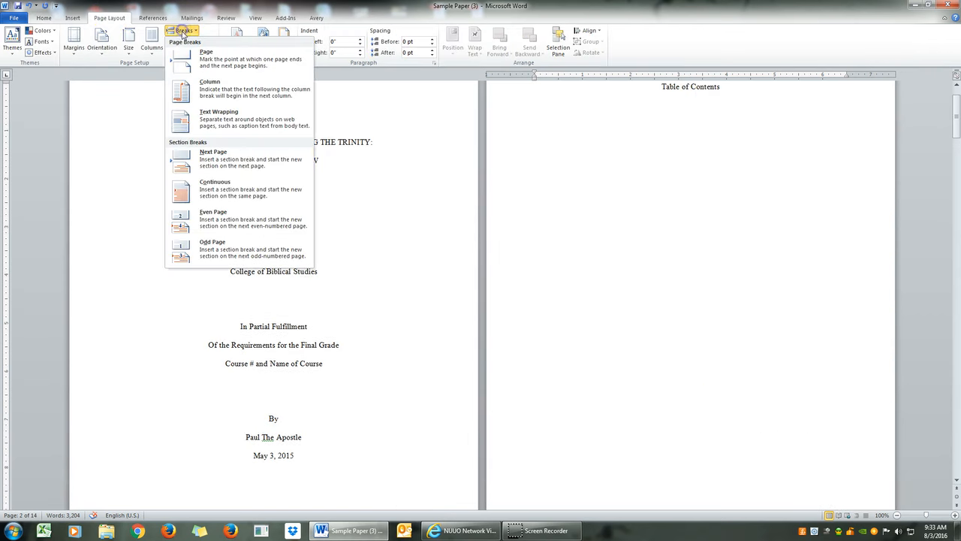
pyautogui.click(183, 162)
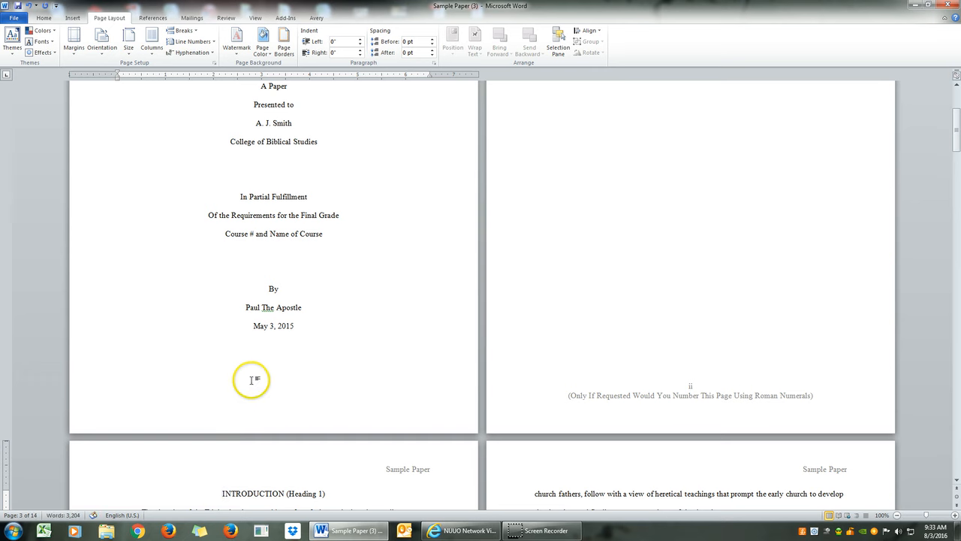
# - Open the INTRODUCTION section's header for editing and set its page numbering to start at 1
pyautogui.click(72, 18)
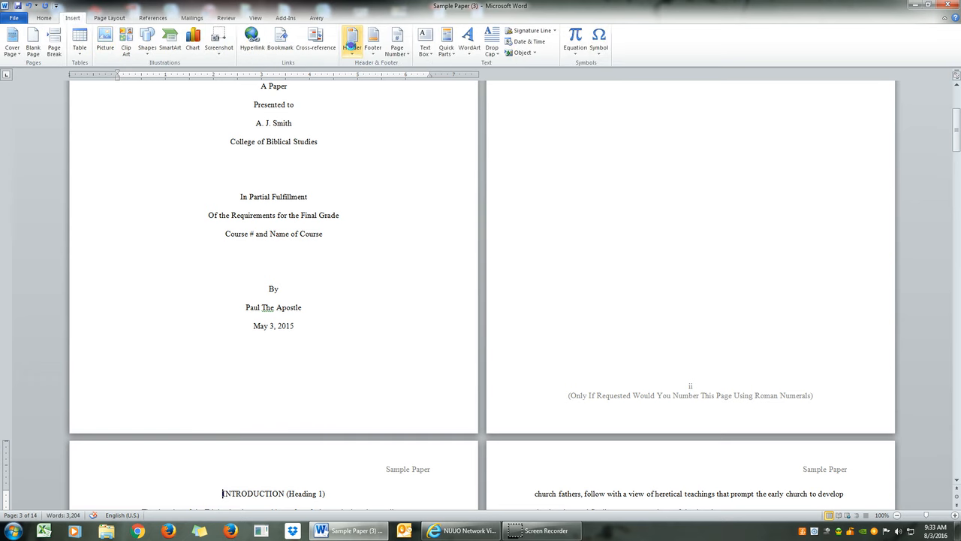
pyautogui.click(352, 42)
pyautogui.click(362, 391)
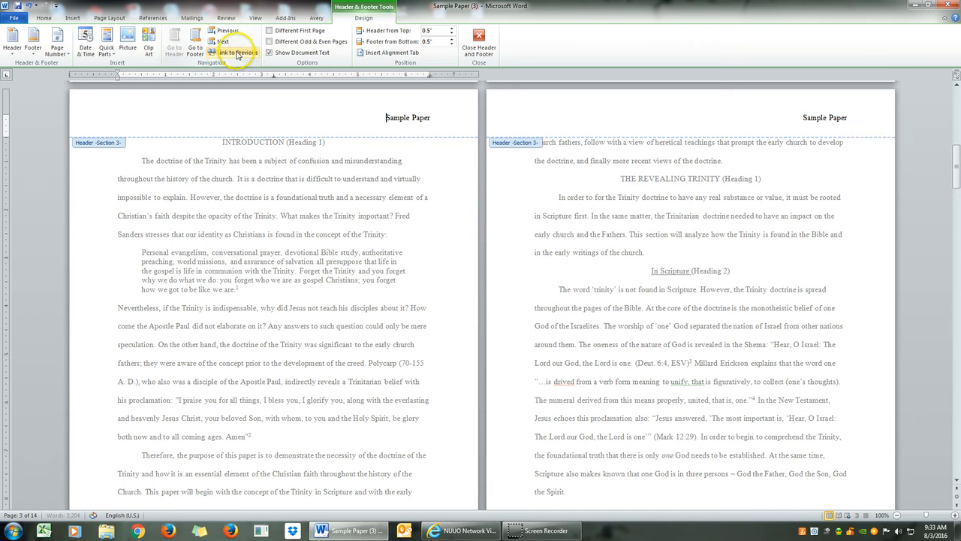
pyautogui.click(73, 18)
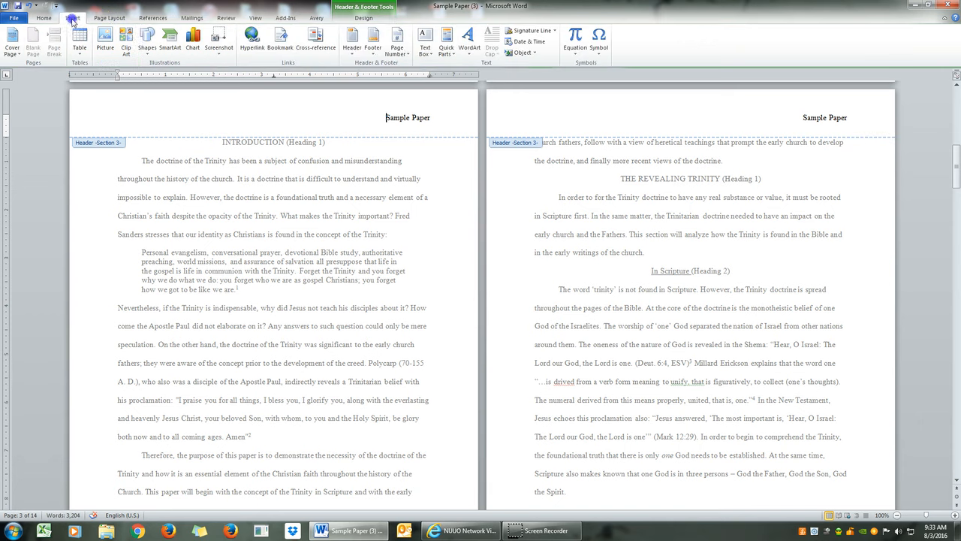
pyautogui.click(397, 42)
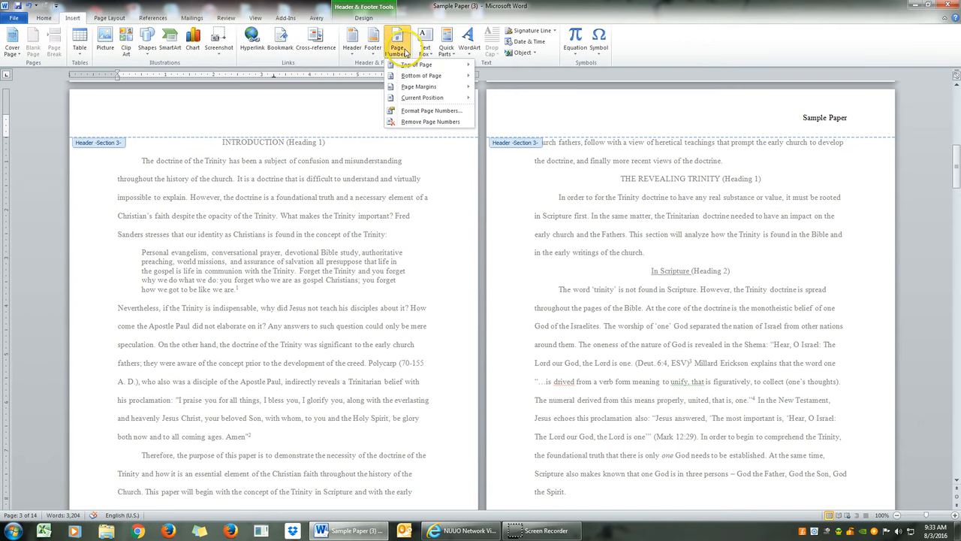
pyautogui.click(409, 109)
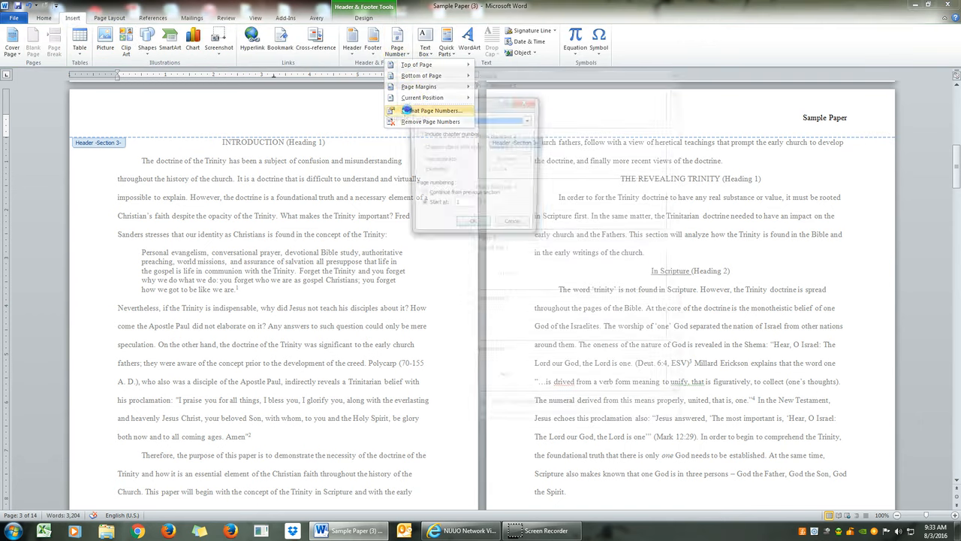
pyautogui.click(470, 233)
# - Insert a Plain Number 3 page number at the top of the INTRODUCTION section's pages and leave header editing
pyautogui.click(397, 41)
pyautogui.moveTo(417, 65)
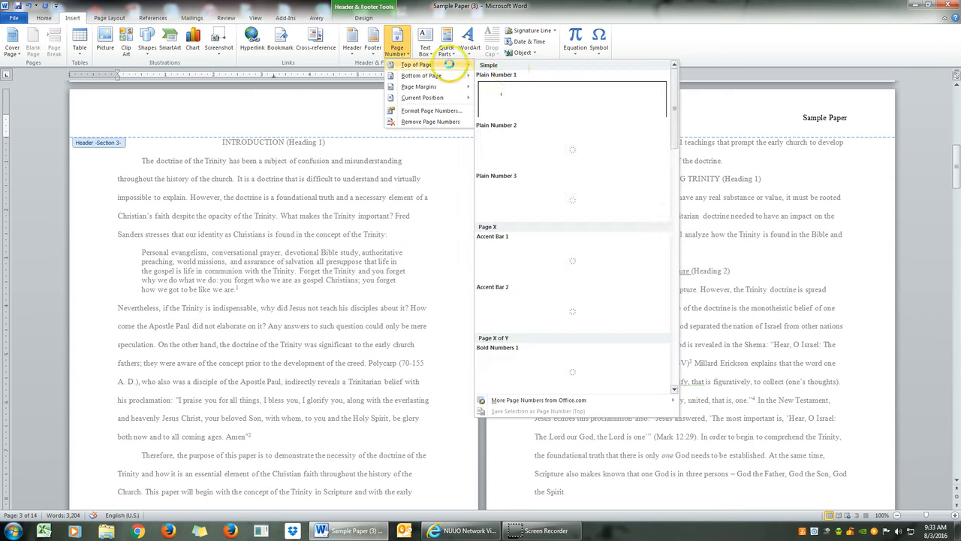
pyautogui.click(530, 186)
pyautogui.click(473, 38)
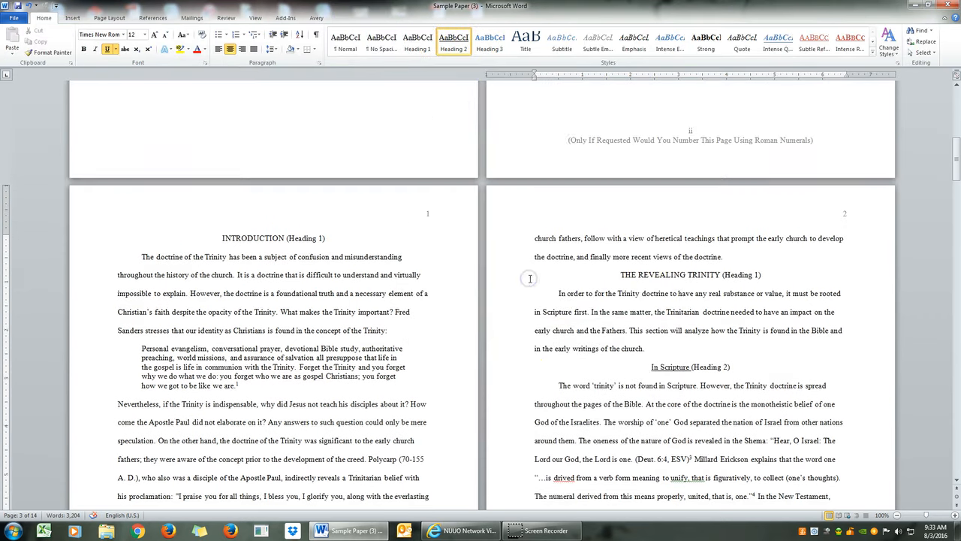
# - Check the page numbering across the title page, the Table of Contents page and the first INTRODUCTION pages
pyautogui.scroll(1, 530, 279)
pyautogui.scroll(8, 530, 279)
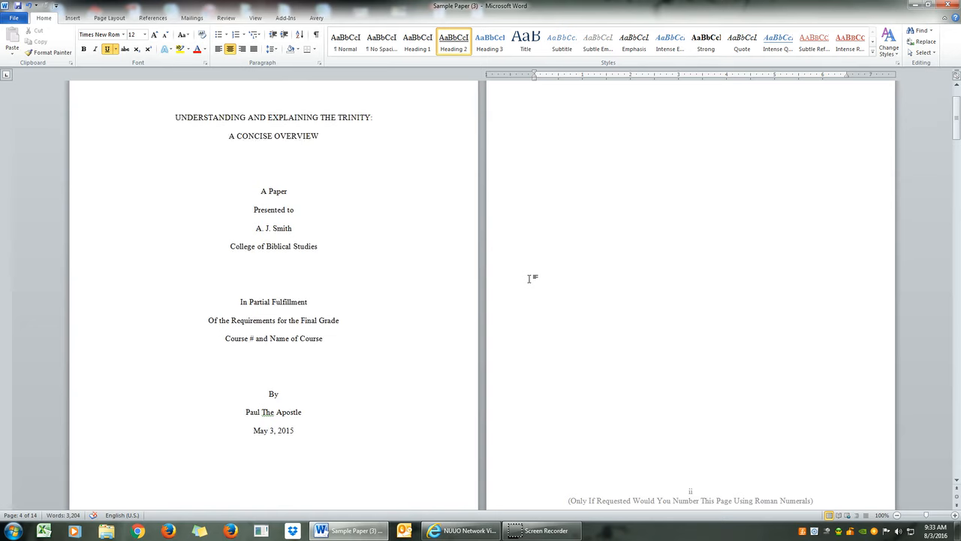
pyautogui.scroll(-6, 530, 279)
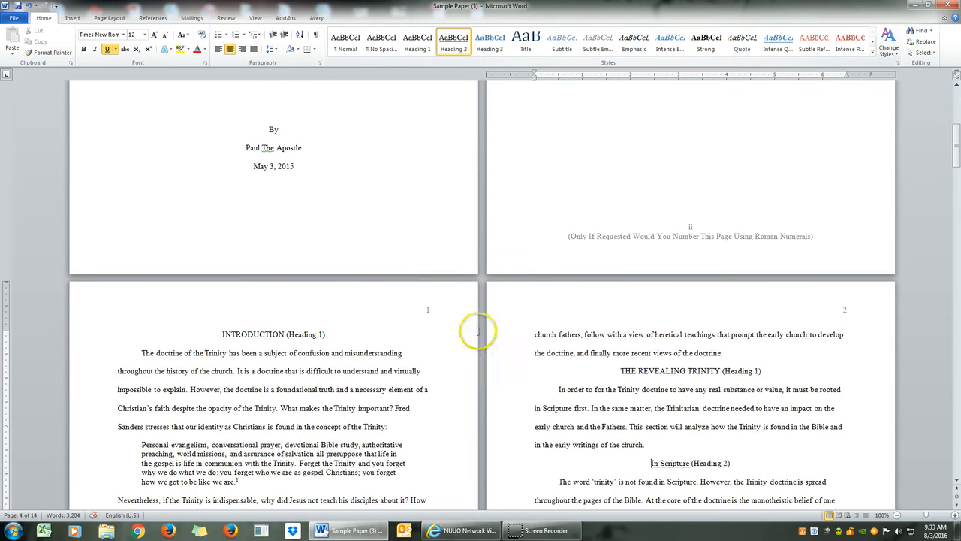
pyautogui.scroll(1, 486, 347)
pyautogui.scroll(4, 489, 315)
pyautogui.scroll(-5, 489, 347)
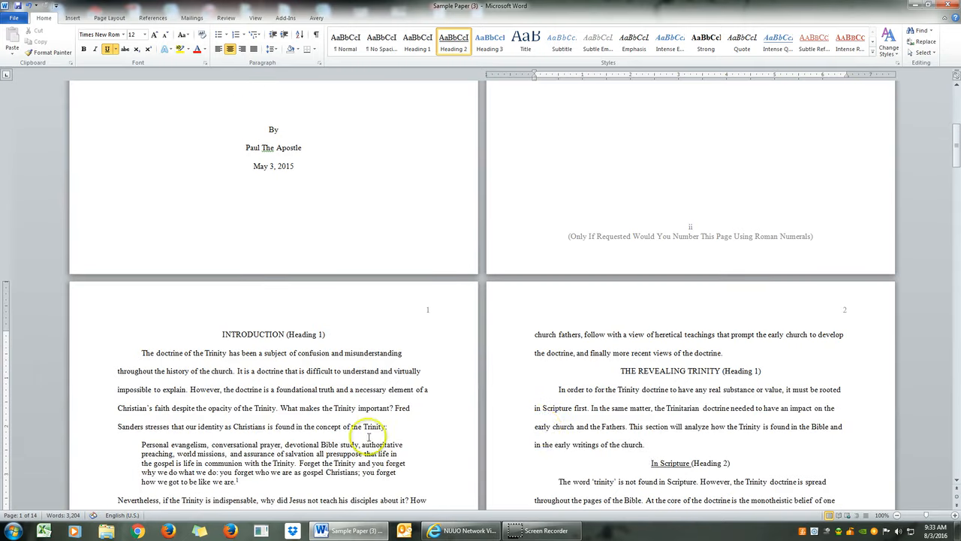
pyautogui.scroll(8, 567, 419)
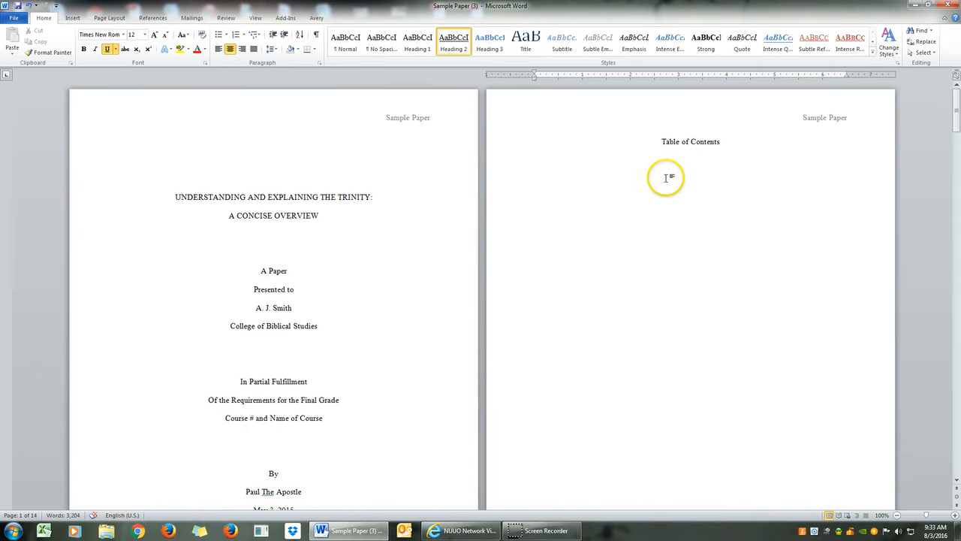
# - Start inserting a custom table of contents on the blank line beneath the Table of Contents title
pyautogui.click(631, 179)
pyautogui.click(581, 181)
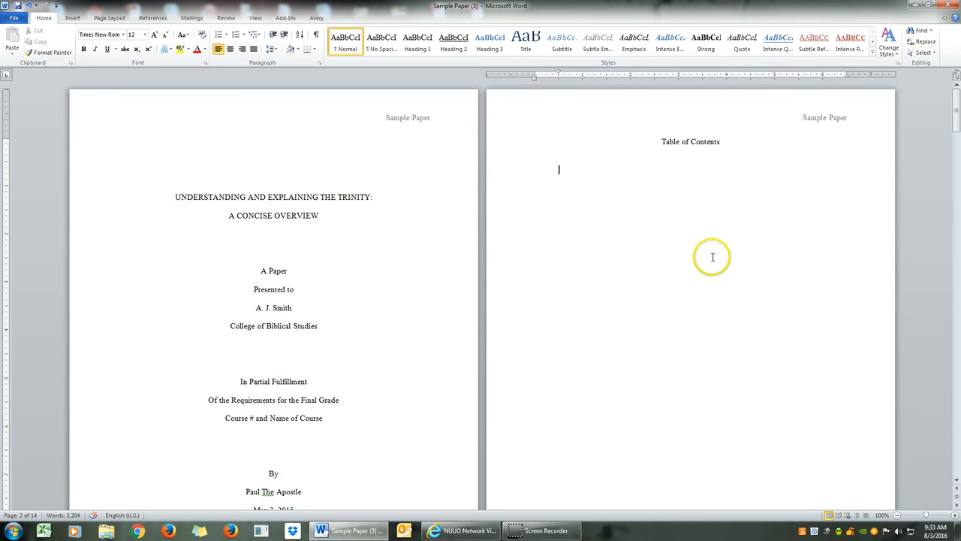
pyautogui.click(152, 18)
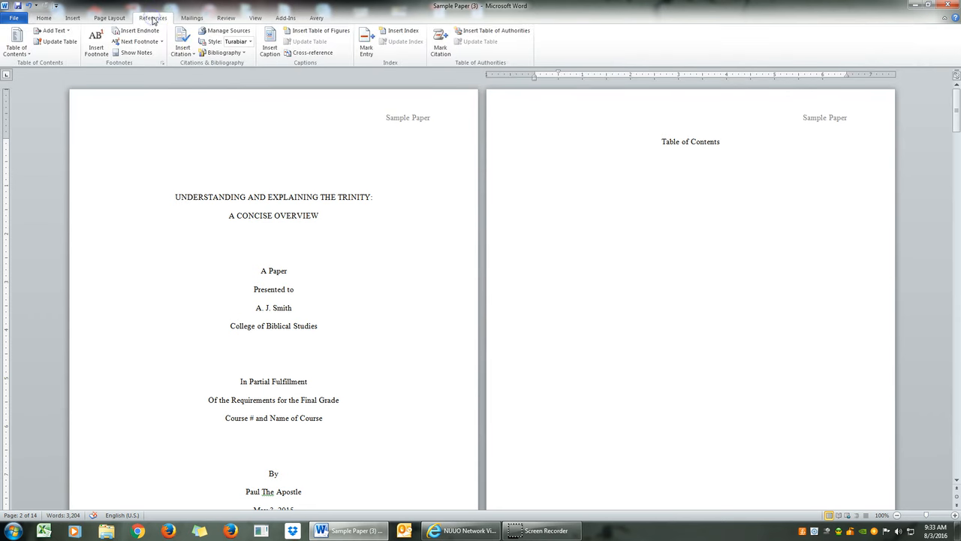
pyautogui.click(18, 55)
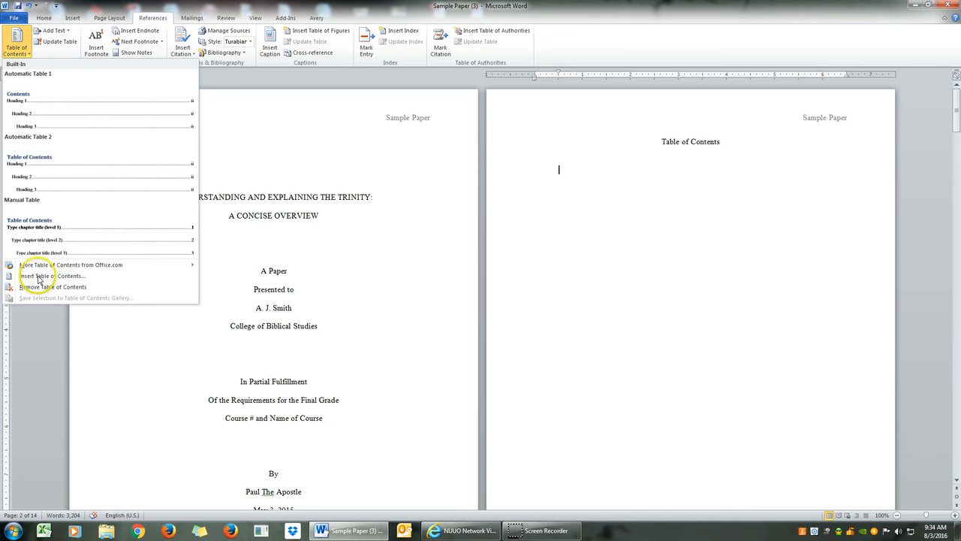
pyautogui.click(38, 276)
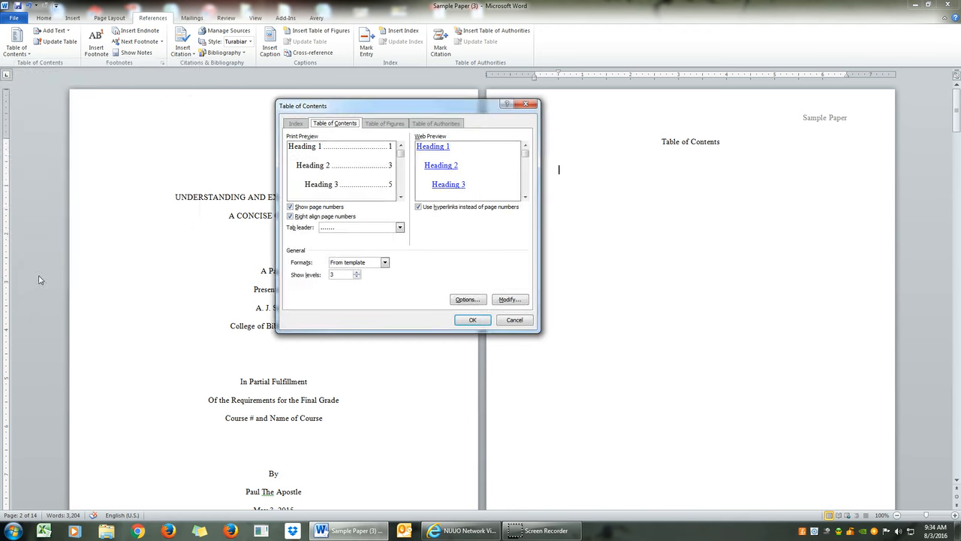